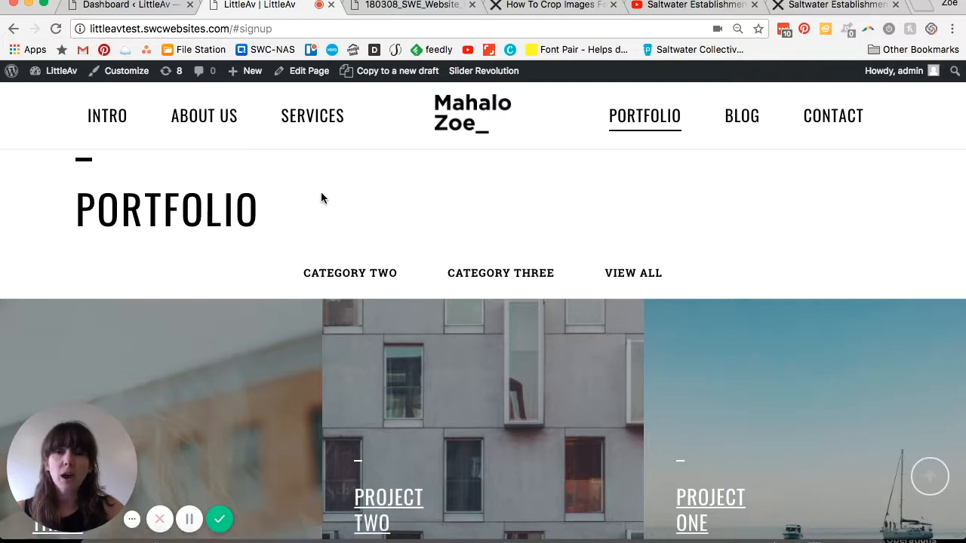
- In the site's dashboard, open the PROJECT THREE portfolio item to view its edit page, and return to the portfolio list
left_click(149, 6)
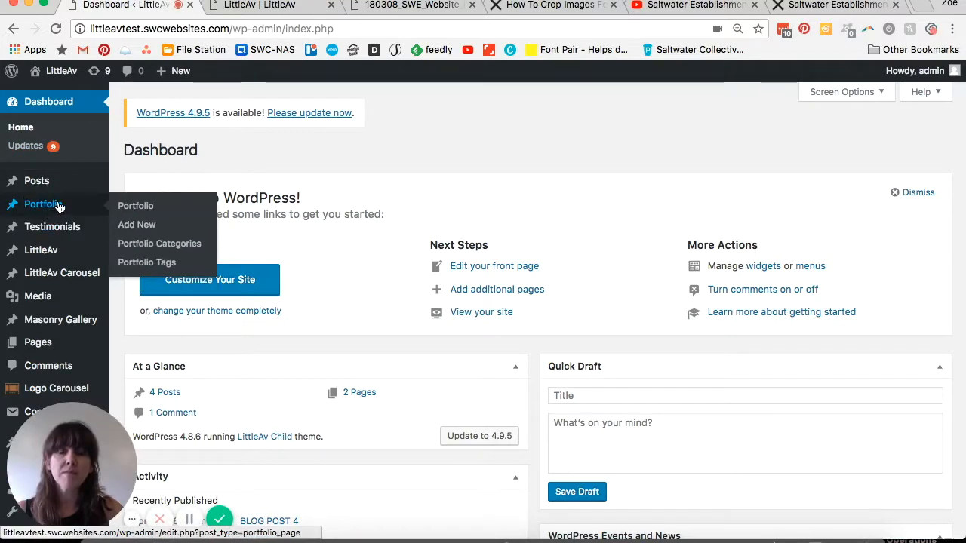
left_click(43, 205)
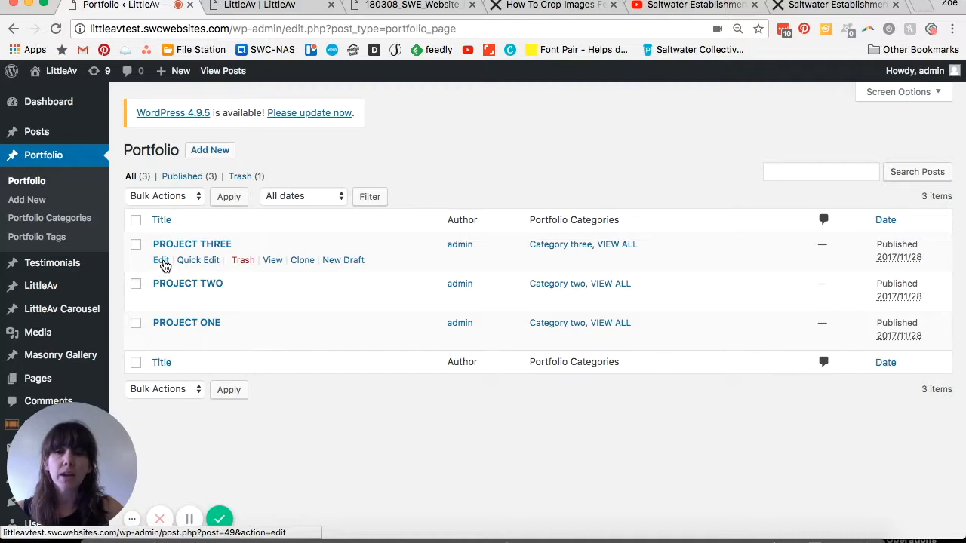
left_click(162, 262)
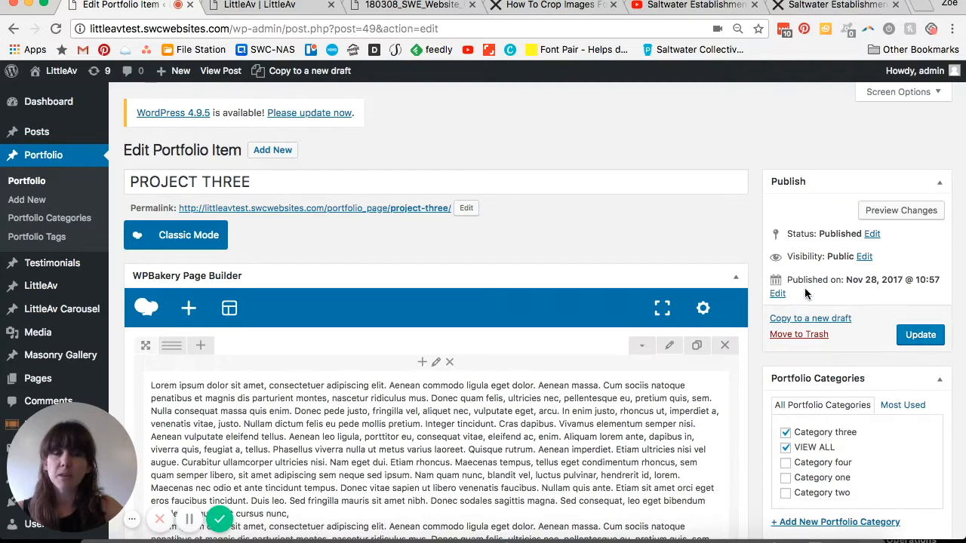
left_click(36, 182)
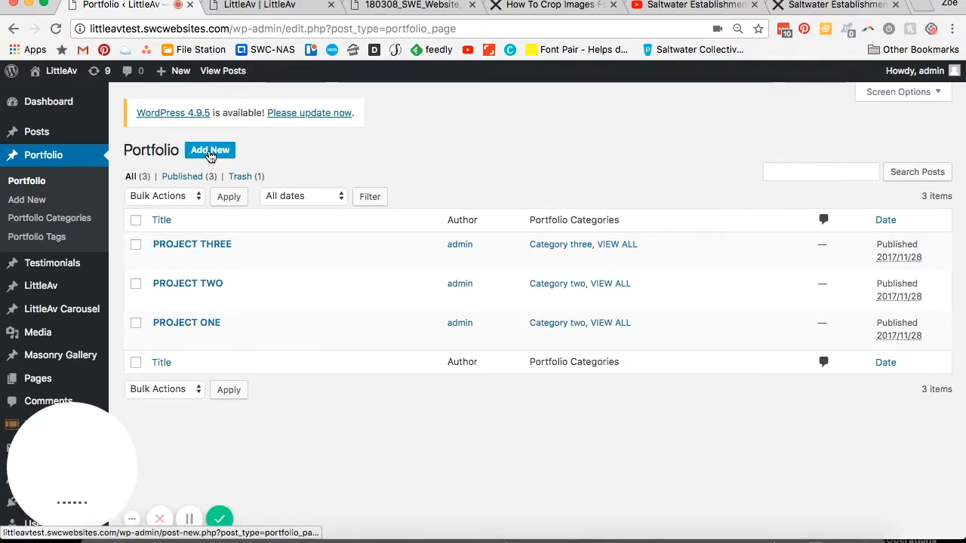
- Create a new portfolio item titled "NEW PORTFOLIO 4"
left_click(210, 154)
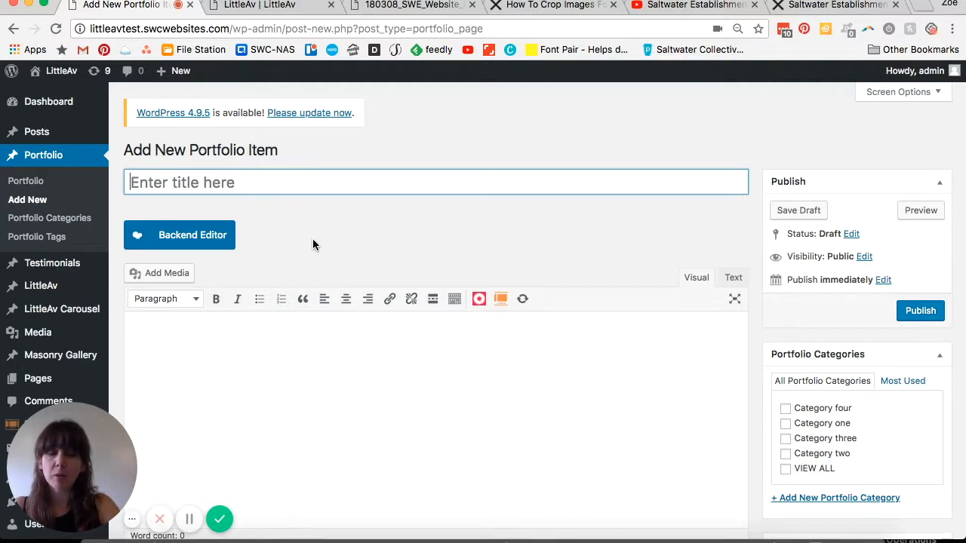
type("H")
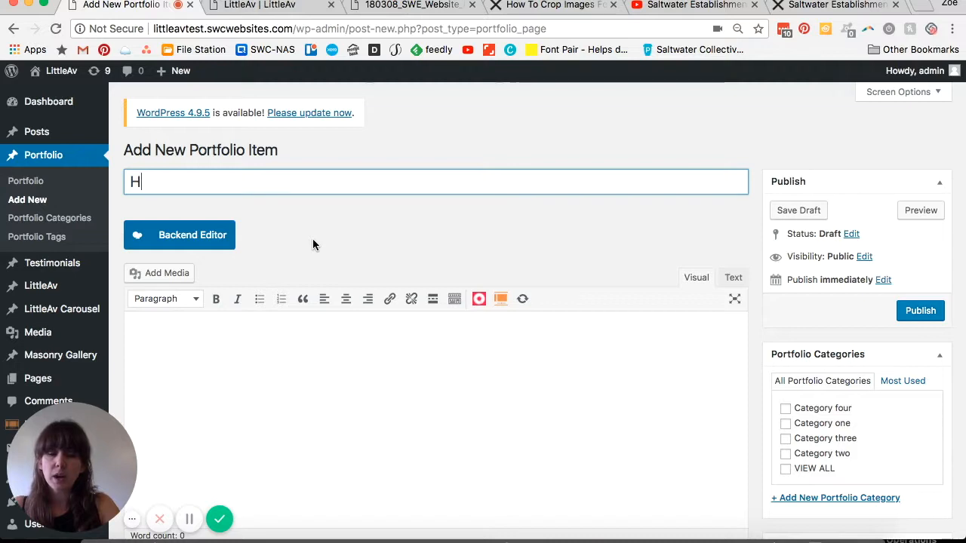
type("EW Por")
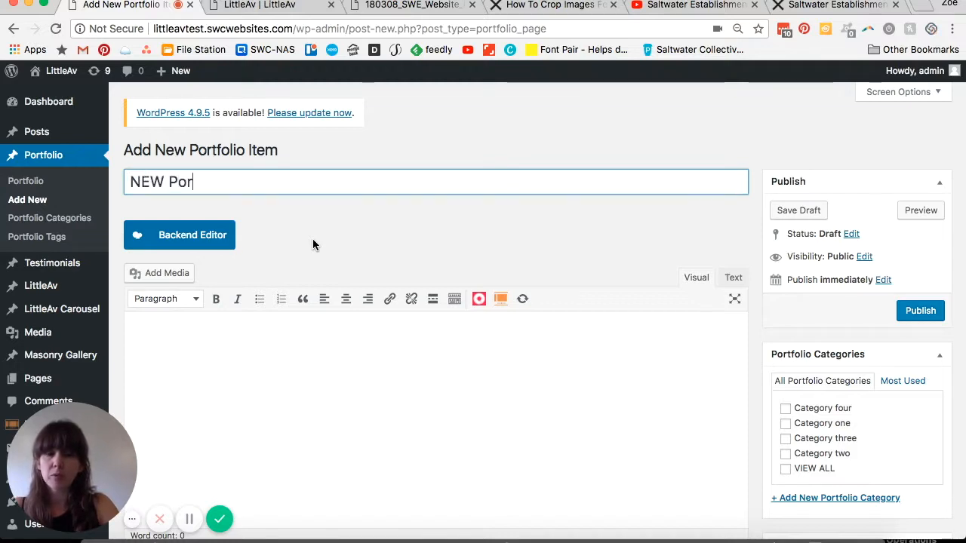
key("BackSpace")
key("BackSpace")
type("ORT")
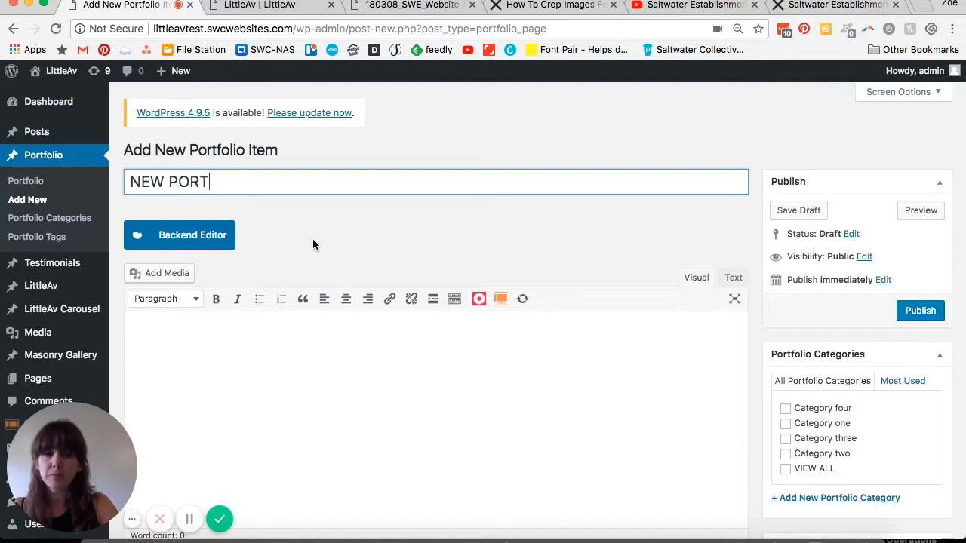
type("FOLIO 4")
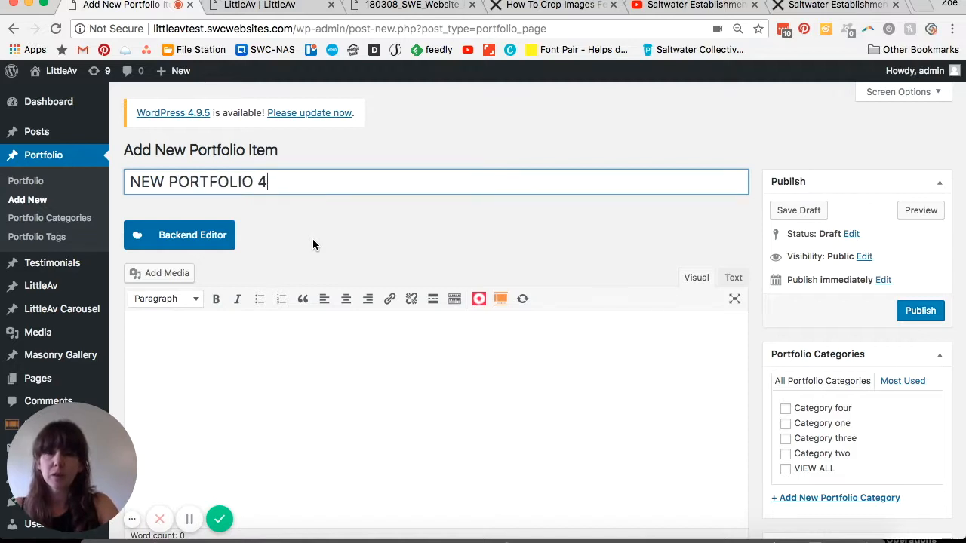
- Copy the heading and two body paragraphs from the Word document into the content of the new portfolio item
left_click(329, 439)
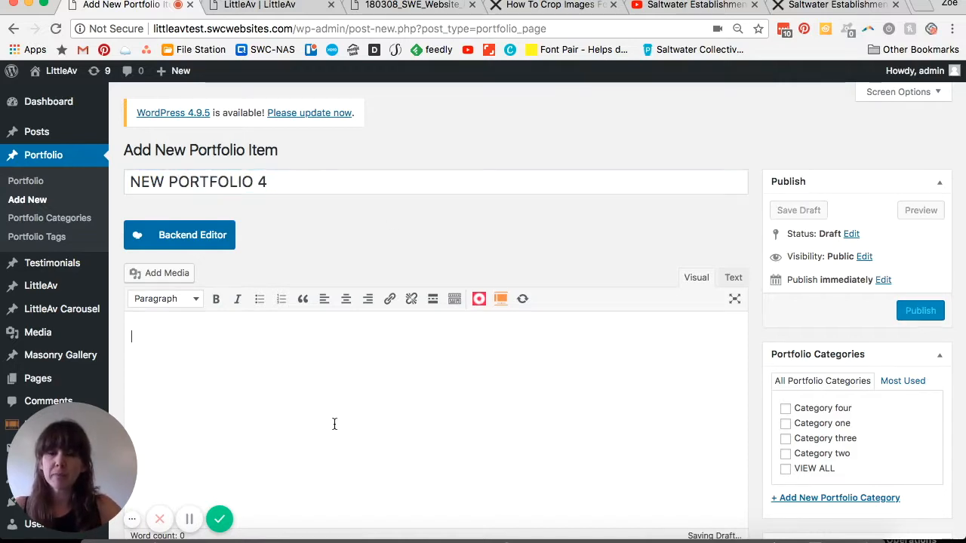
left_click(275, 536)
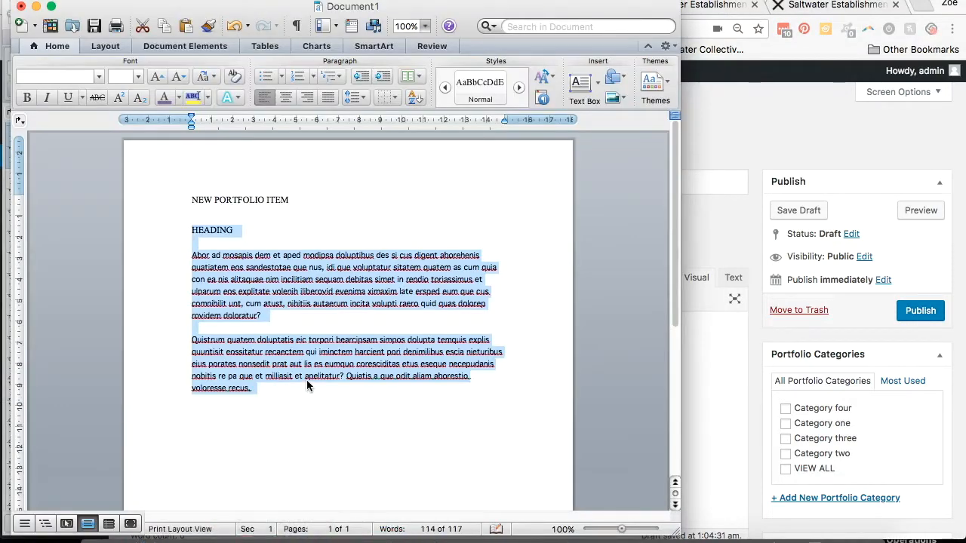
right_click(255, 290)
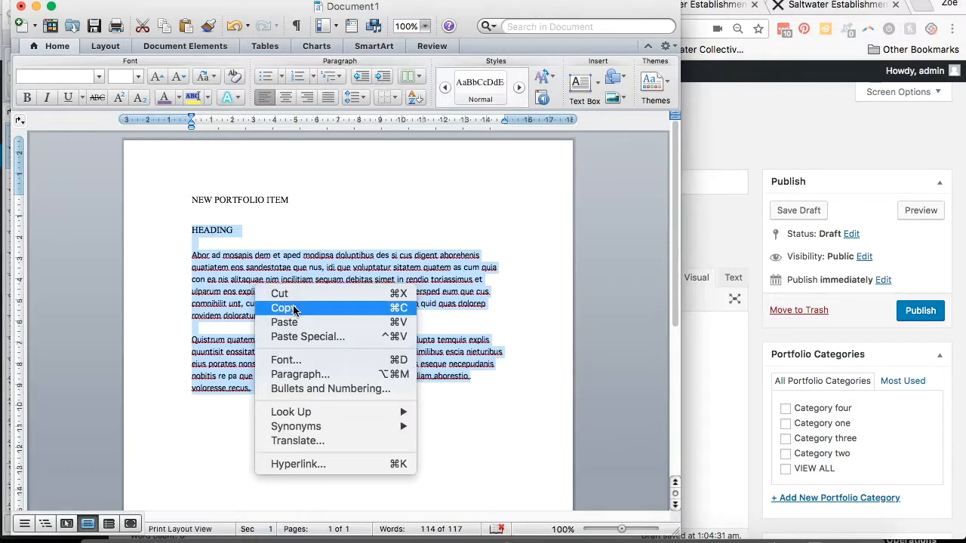
left_click(295, 308)
left_click(715, 392)
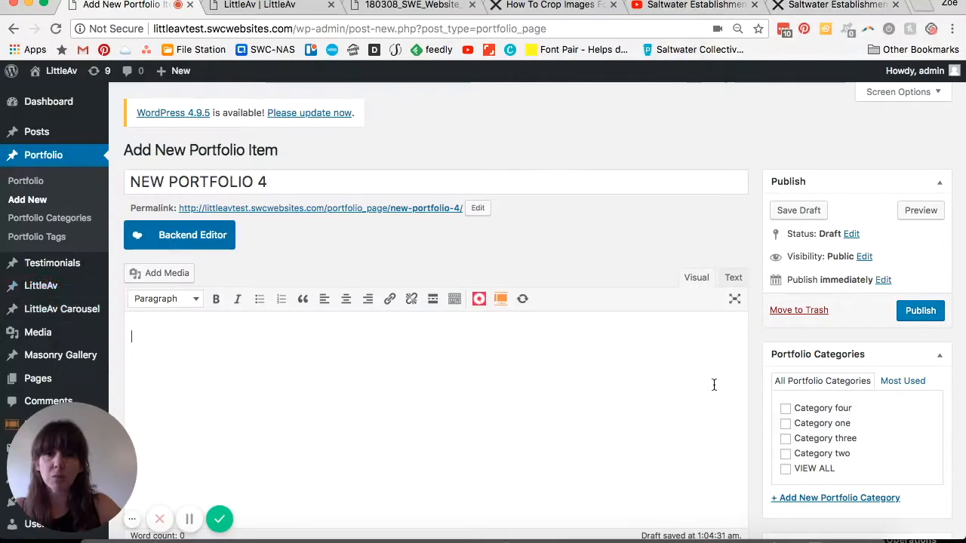
right_click(173, 340)
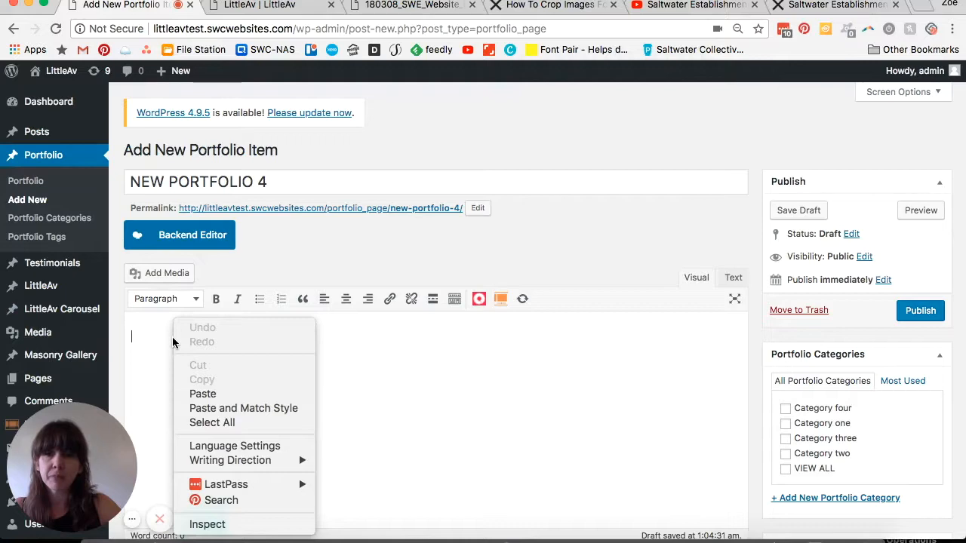
left_click(221, 394)
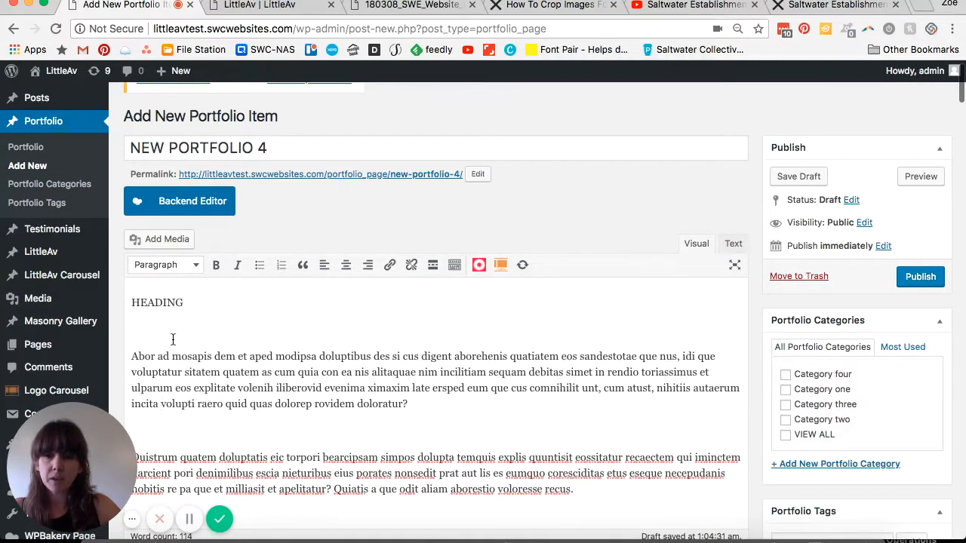
- Remove the HEADING line and the blank lines around the paragraphs, leaving only the two body paragraphs
scroll(239, 332, "down", 2)
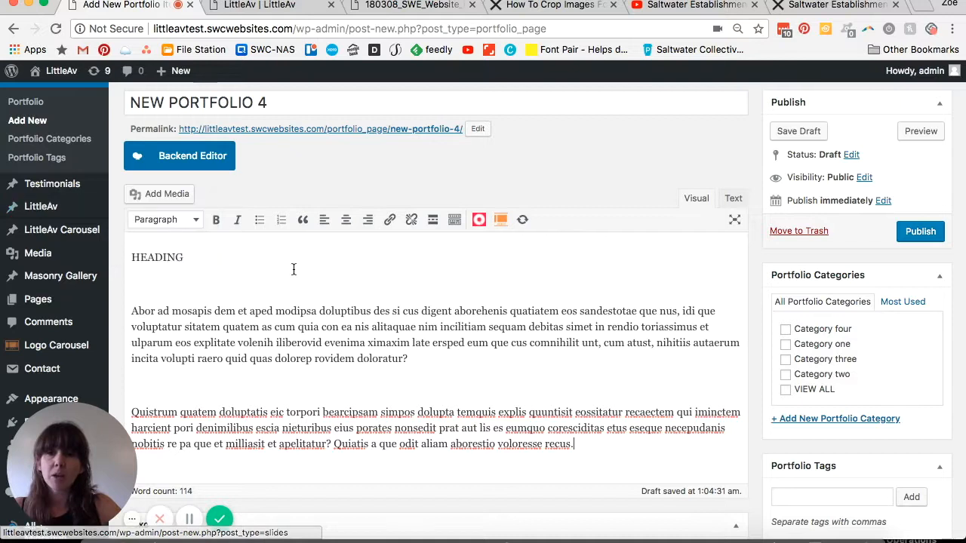
left_click(196, 221)
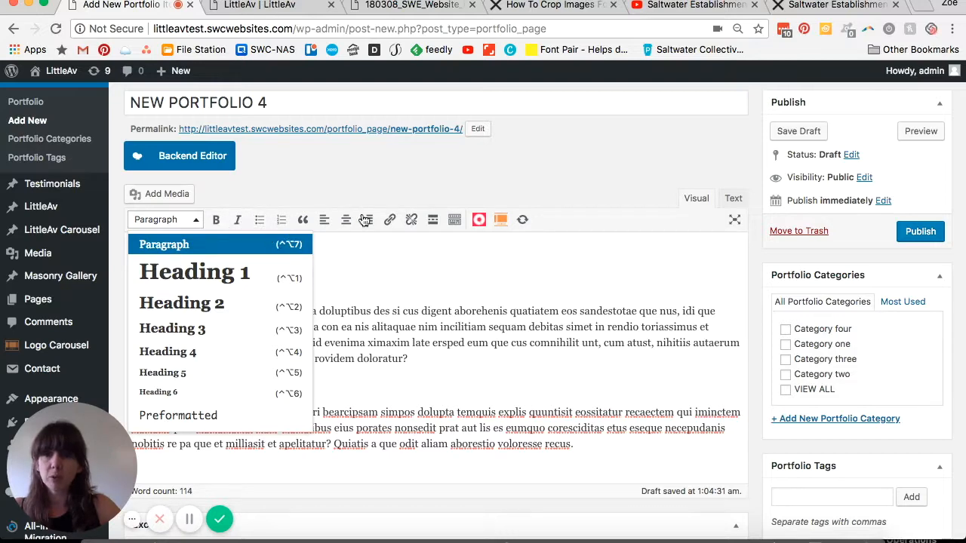
left_click(456, 309)
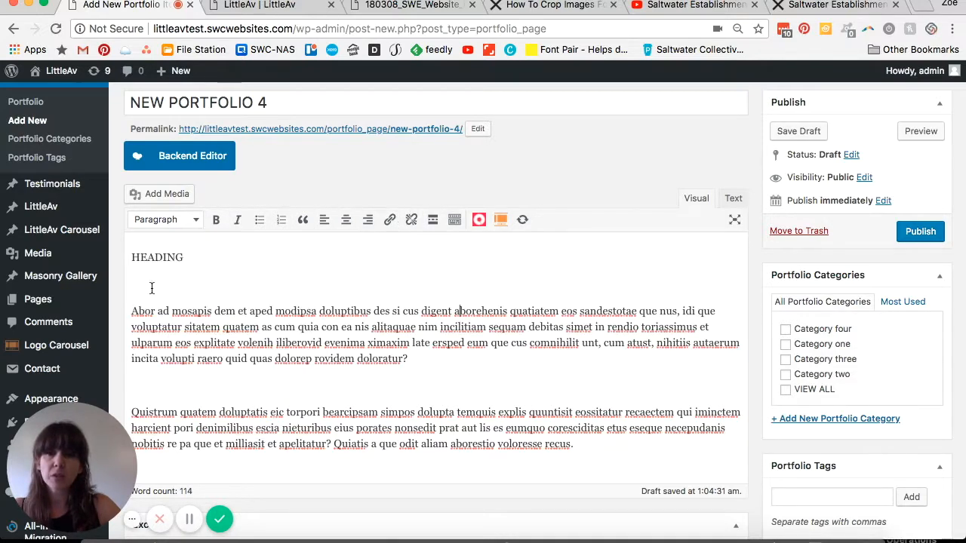
key("BackSpace")
triple_click(159, 258)
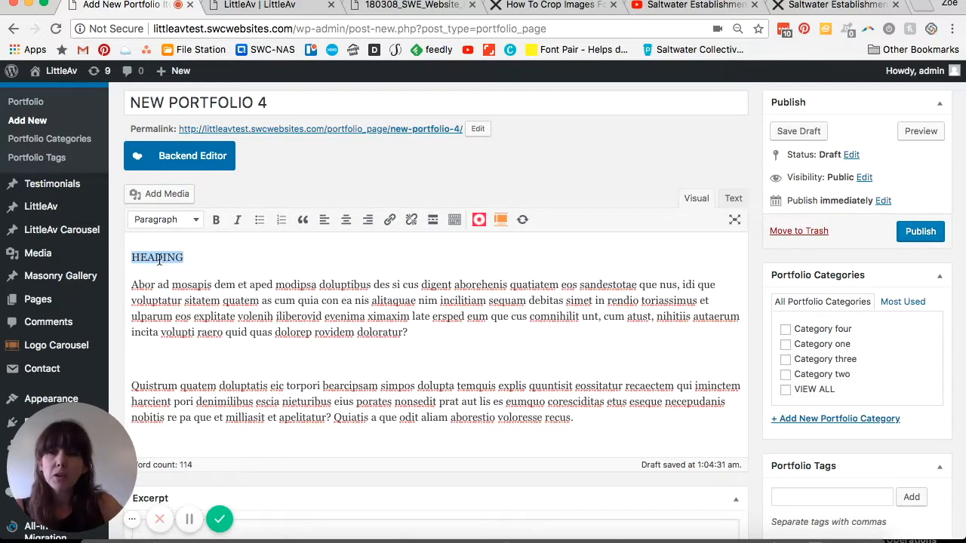
key("BackSpace")
left_click(153, 339)
key("BackSpace")
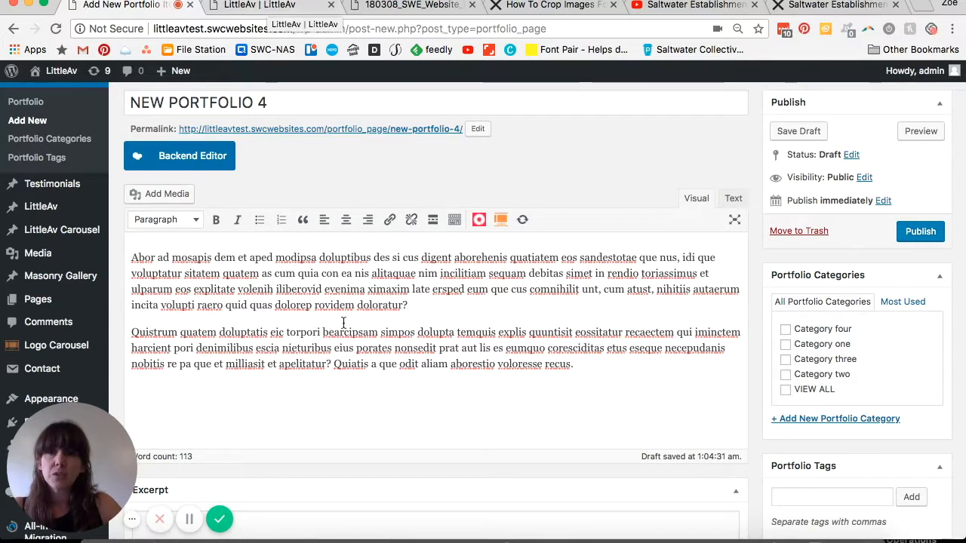
- On the live site, open PROJECT THREE from the portfolio grid and examine its title and description text
left_click(277, 8)
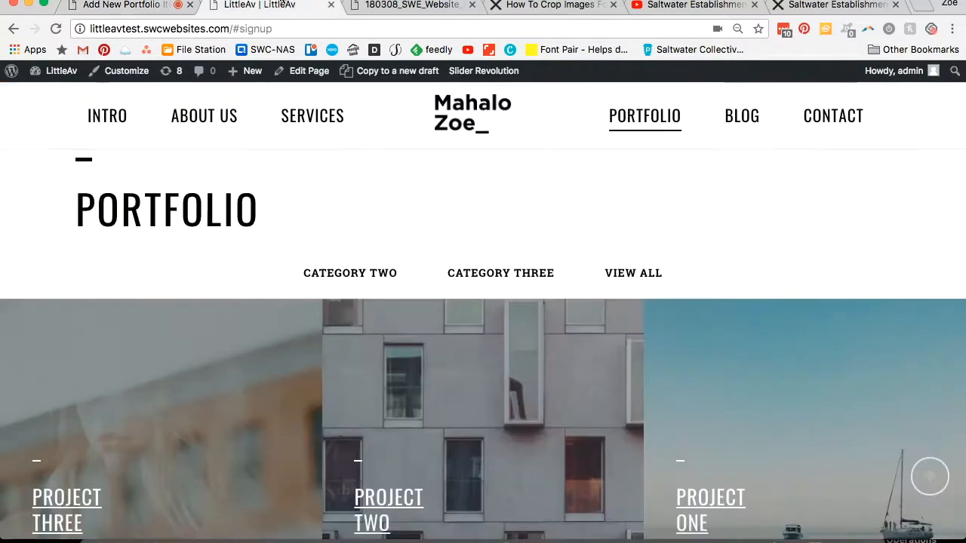
scroll(317, 302, "down", 2)
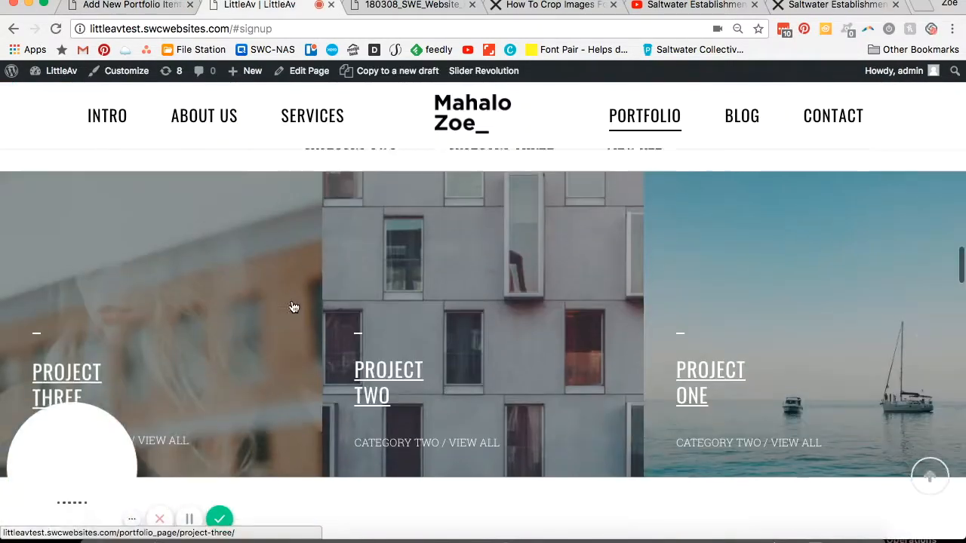
left_click(93, 370)
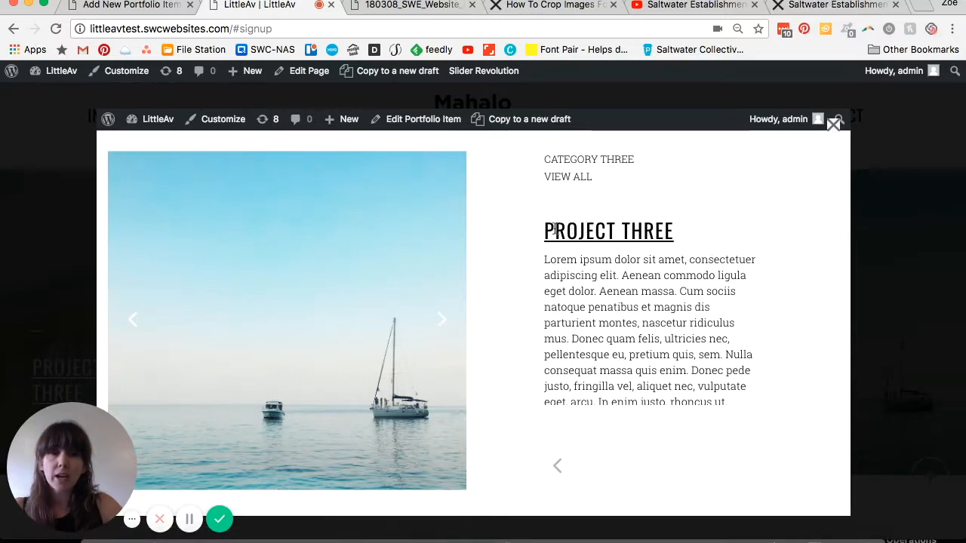
left_click_drag(544, 230, 675, 246)
left_click_drag(544, 259, 700, 392)
scroll(693, 355, "down", 2)
scroll(692, 354, "down", 10)
scroll(693, 355, "down", 2)
scroll(692, 351, "up", 6)
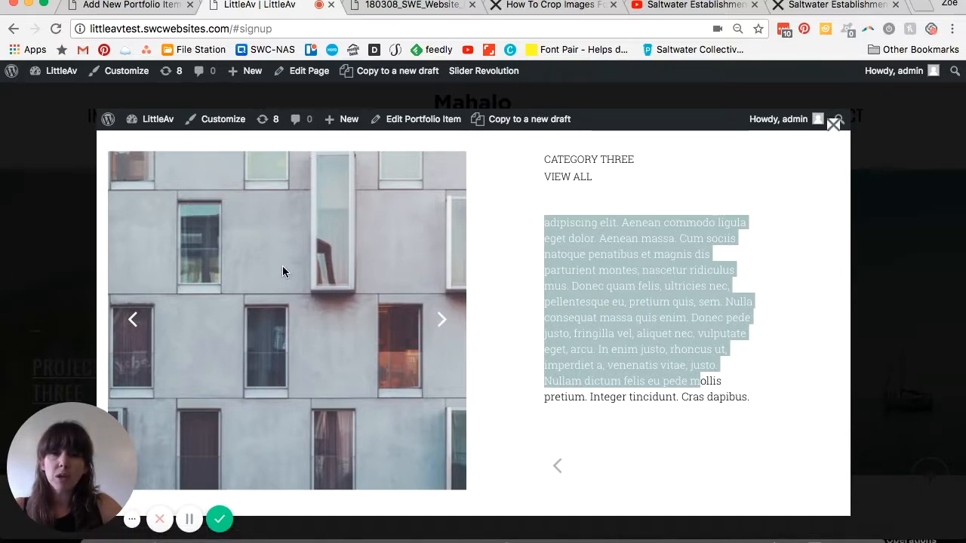
- Go through the PROJECT THREE slideshow images, check its category labels, and close the project pop-up
left_click(442, 320)
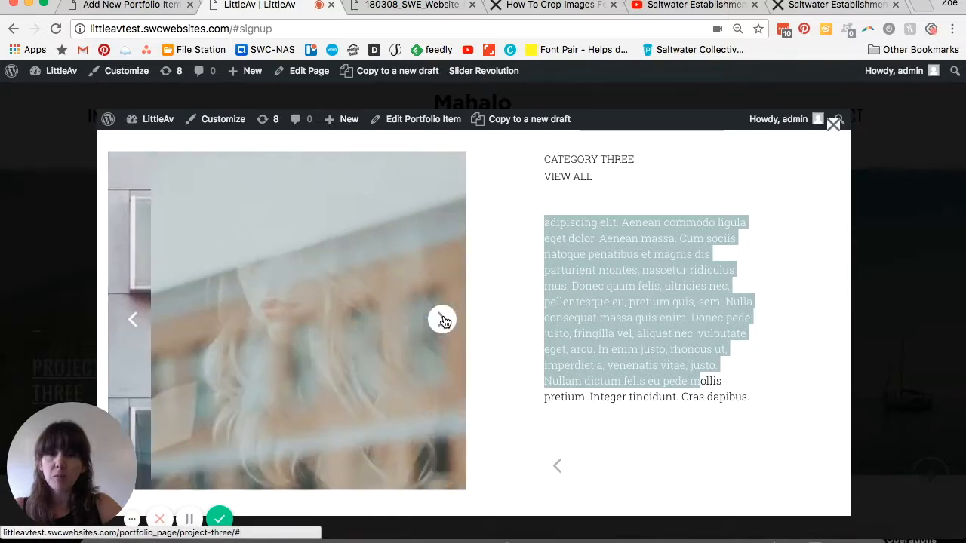
left_click(442, 320)
left_click(442, 320)
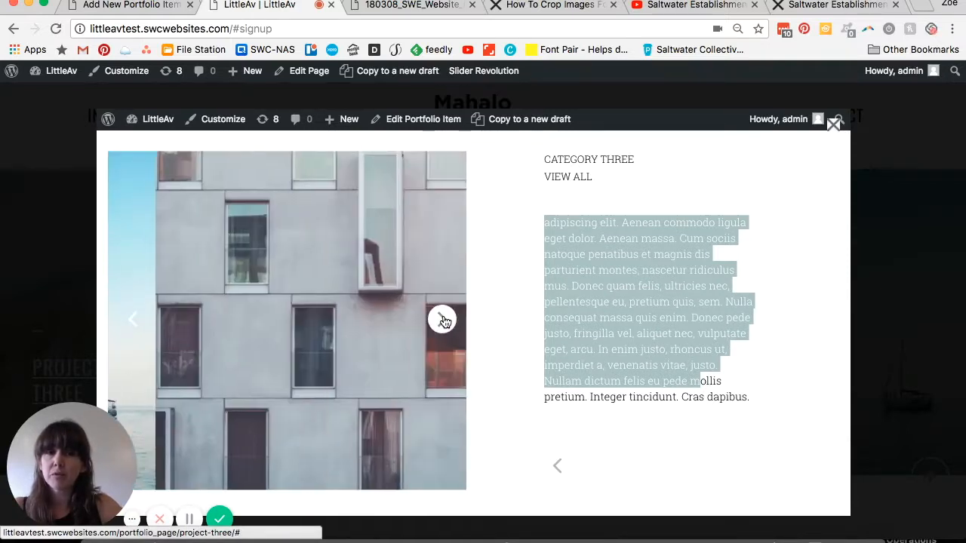
left_click(442, 320)
scroll(522, 274, "down", 1)
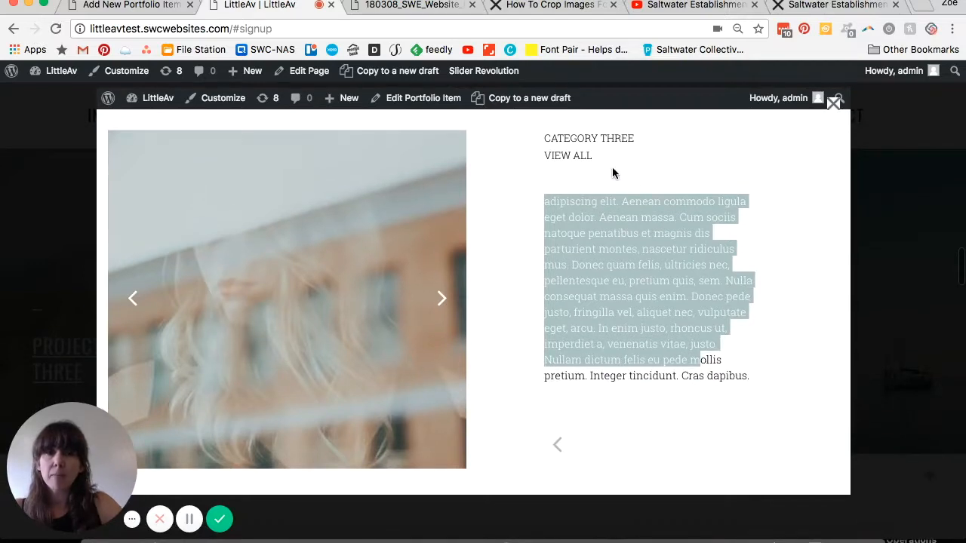
left_click_drag(541, 138, 635, 162)
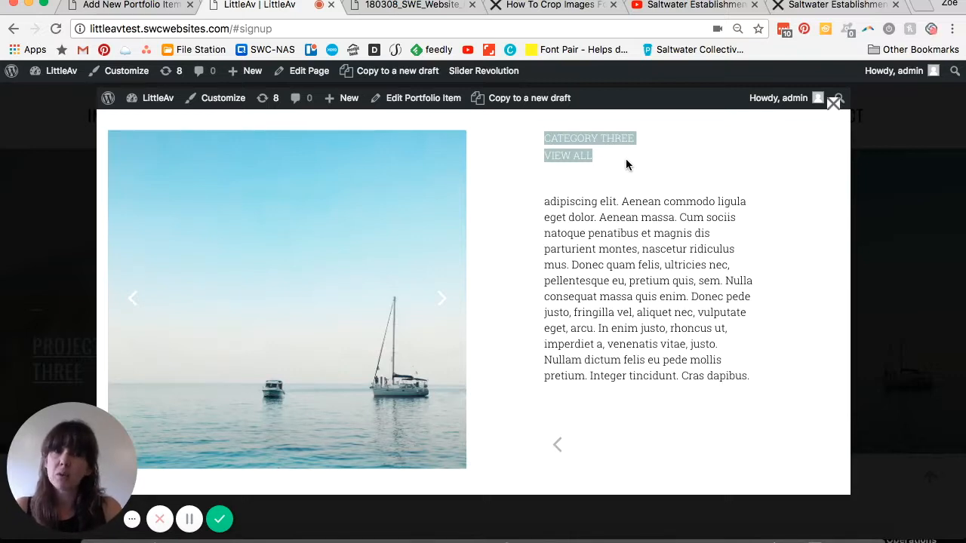
left_click(596, 134)
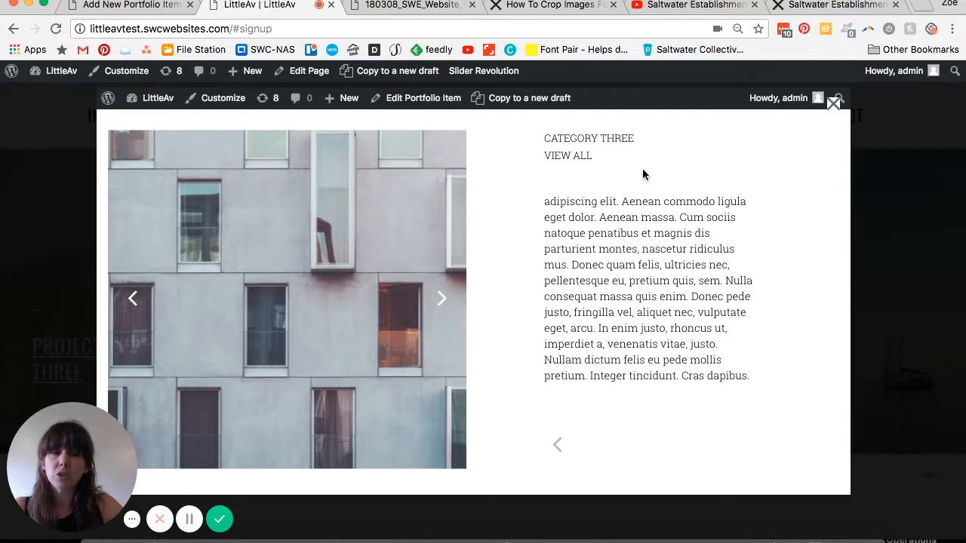
left_click(834, 105)
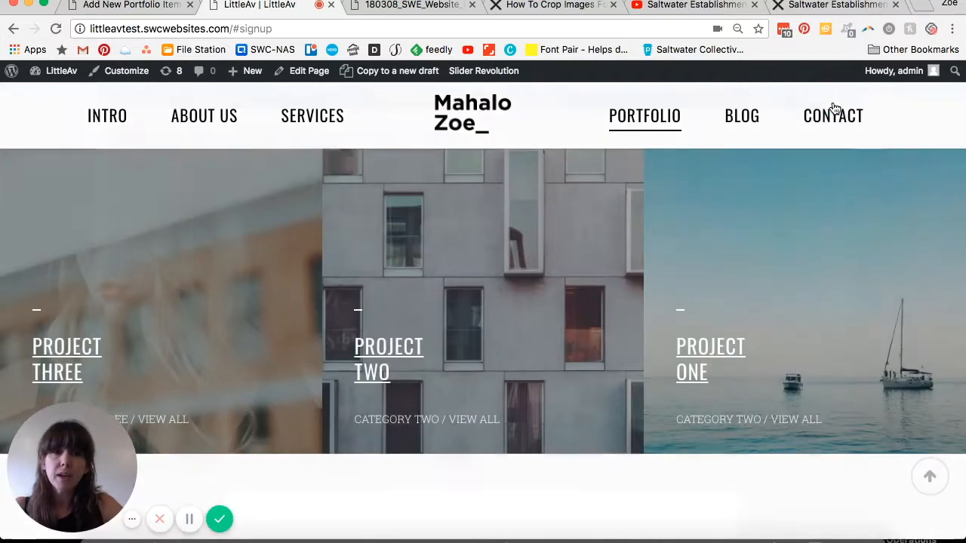
- Filter the live portfolio grid by CATEGORY TWO, and return it to VIEW ALL
scroll(447, 295, "up", 1)
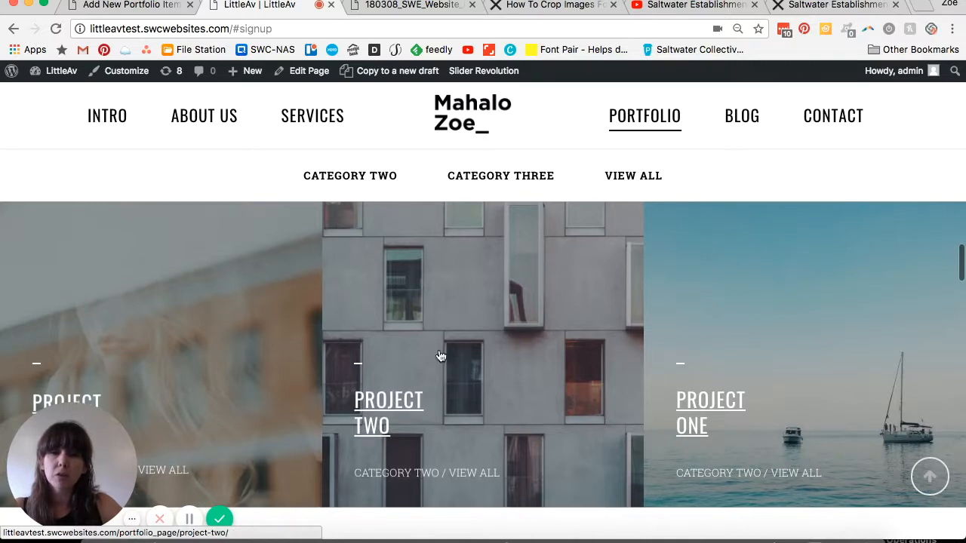
left_click(338, 178)
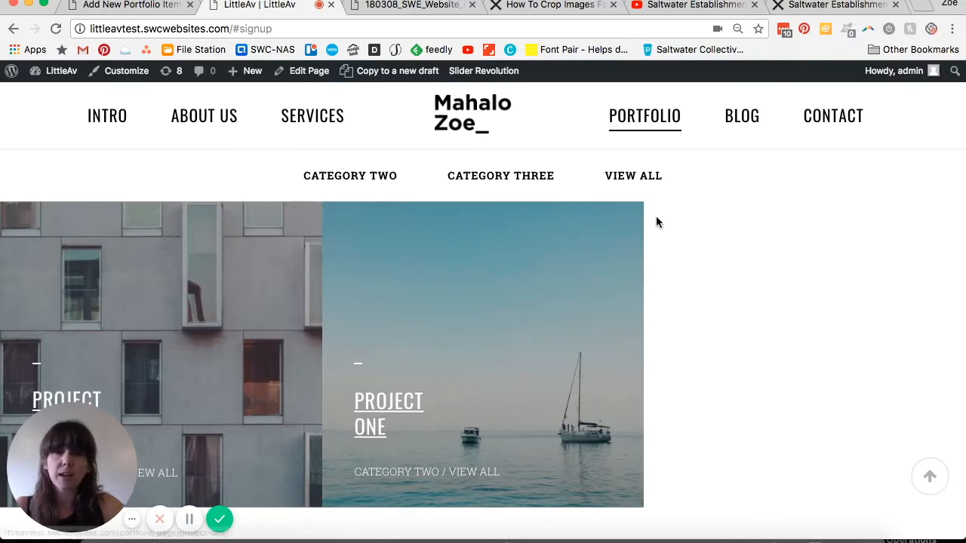
left_click(641, 185)
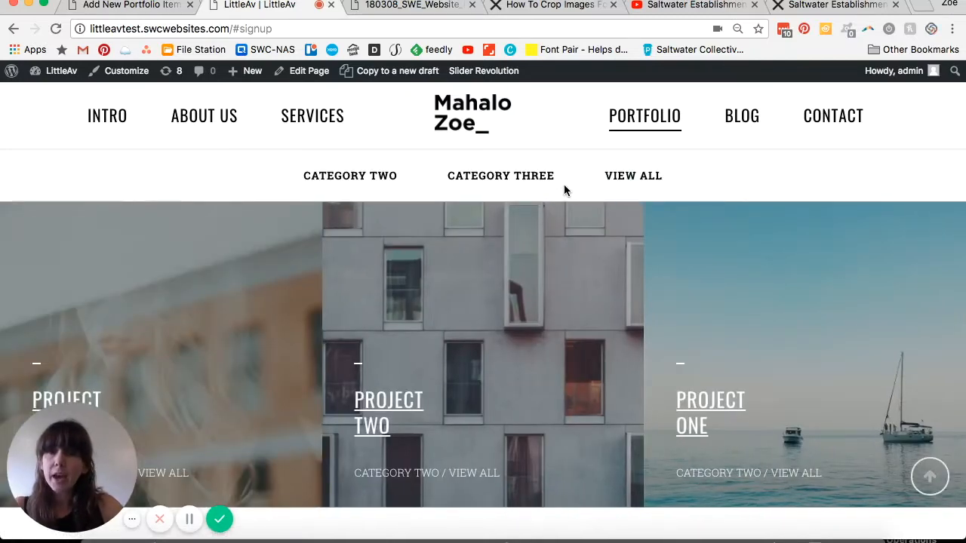
- Assign the new portfolio item to Category four and VIEW ALL, and return to the category filters on the live portfolio page
left_click(138, 8)
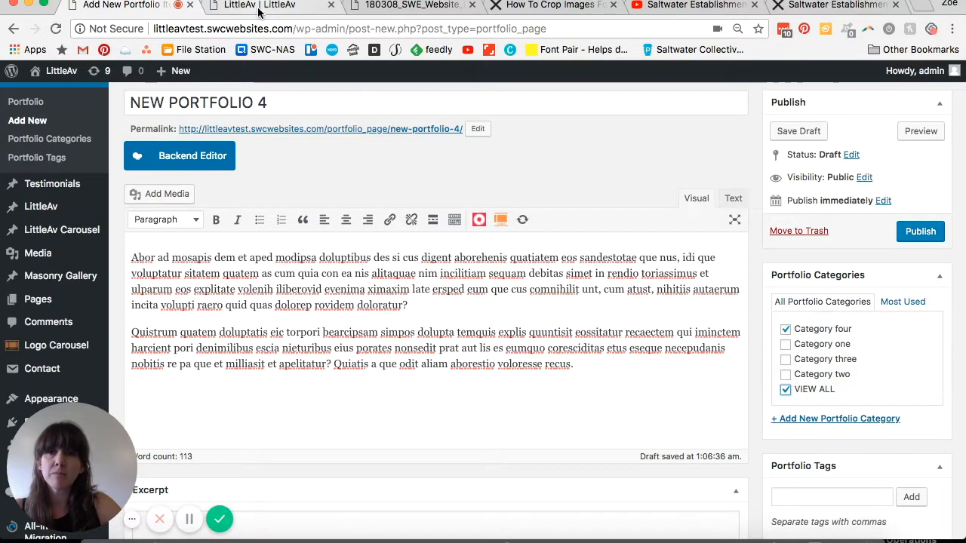
left_click(224, 8)
scroll(400, 242, "up", 2)
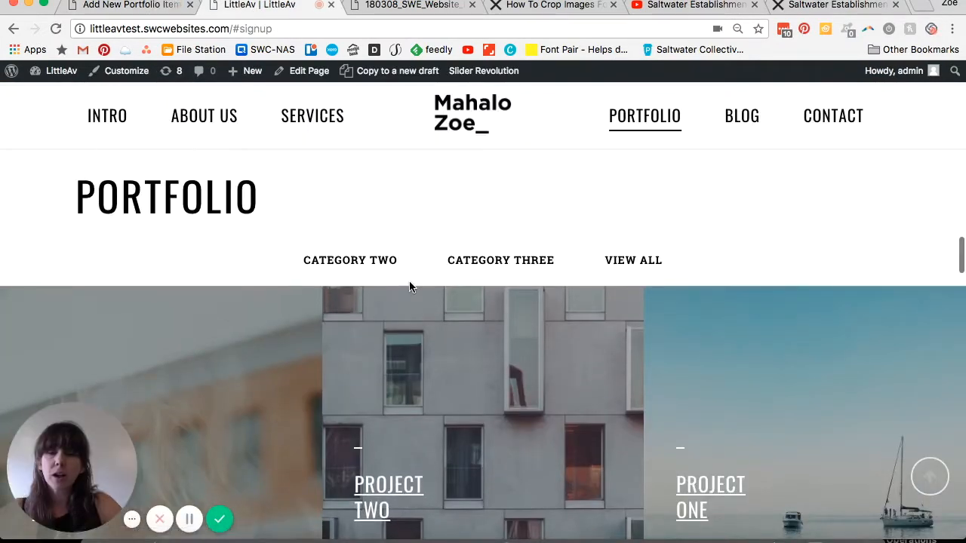
- Check which projects the CATEGORY TWO filter shows on the live portfolio page, and restore the VIEW ALL grid
left_click(385, 268)
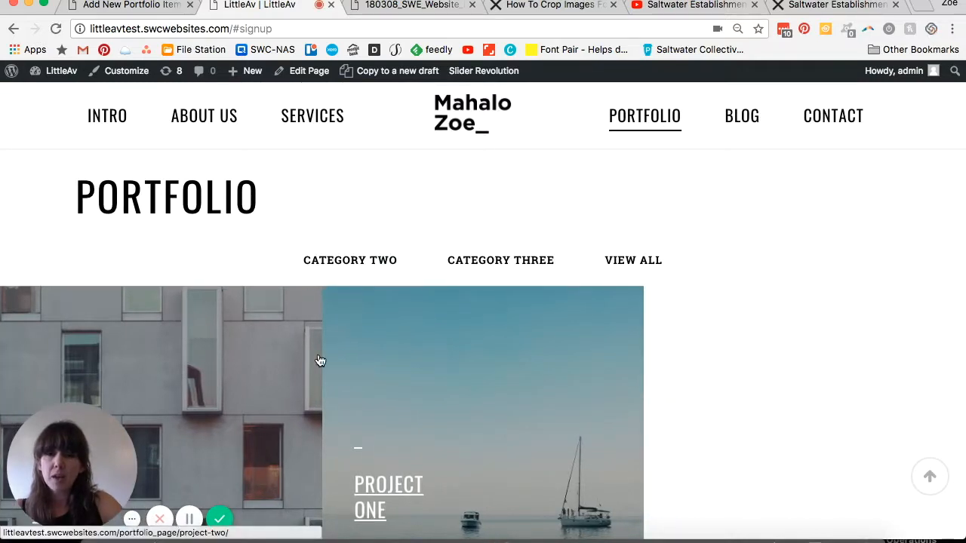
scroll(319, 359, "down", 2)
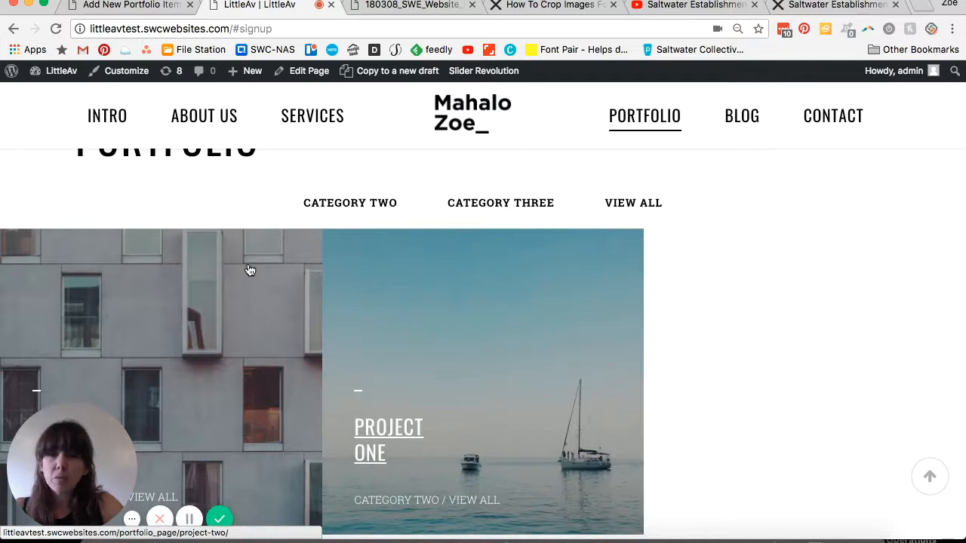
scroll(378, 315, "up", 1)
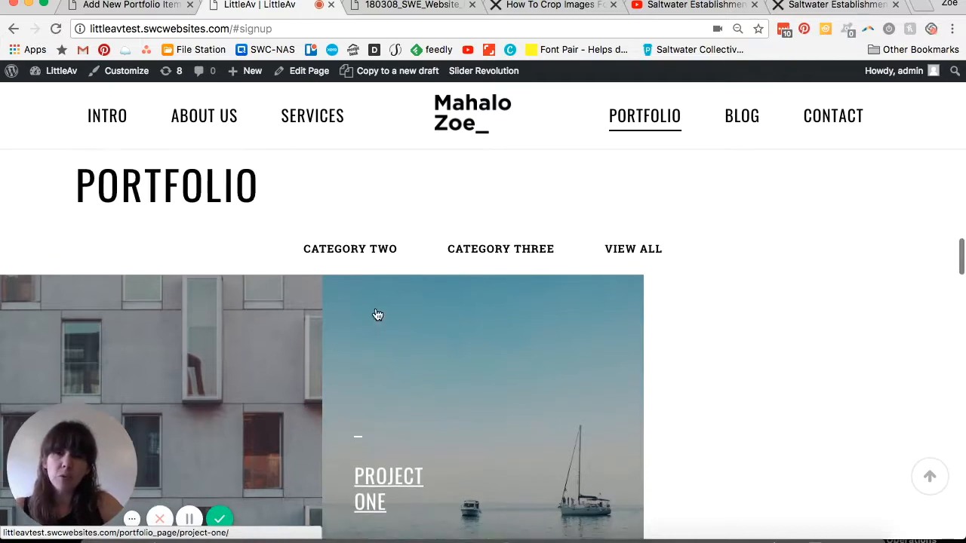
left_click(645, 252)
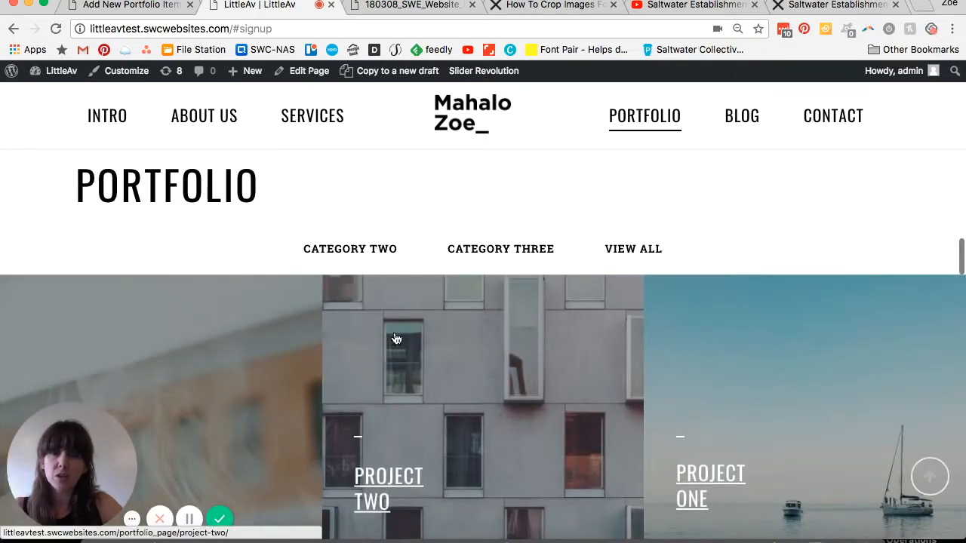
- In the new portfolio item's editor, set the bridge photo from the media library as the featured image
left_click(144, 4)
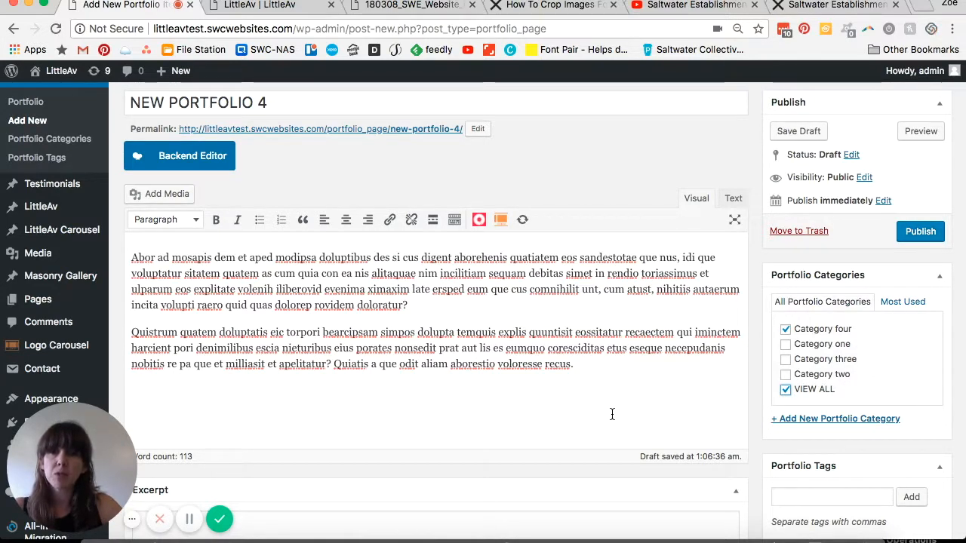
scroll(610, 414, "down", 1)
scroll(608, 413, "down", 10)
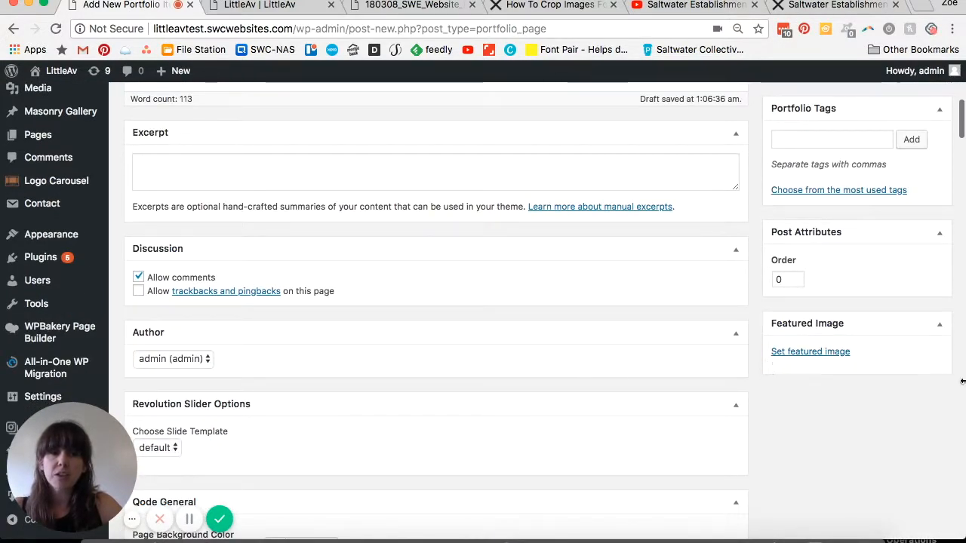
left_click(834, 352)
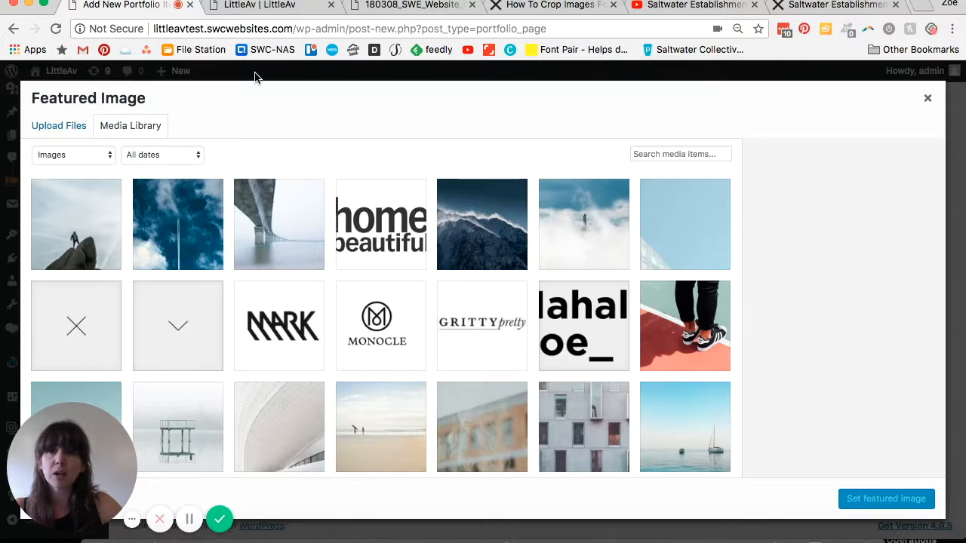
left_click(285, 212)
left_click(882, 499)
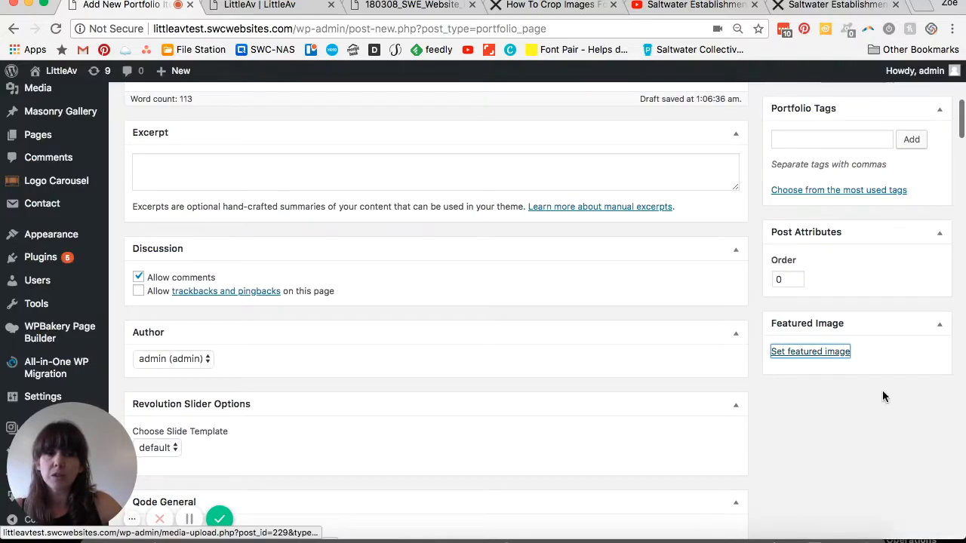
- Examine the project thumbnails in the live portfolio grid, and return to the new portfolio item's editor
left_click(275, 6)
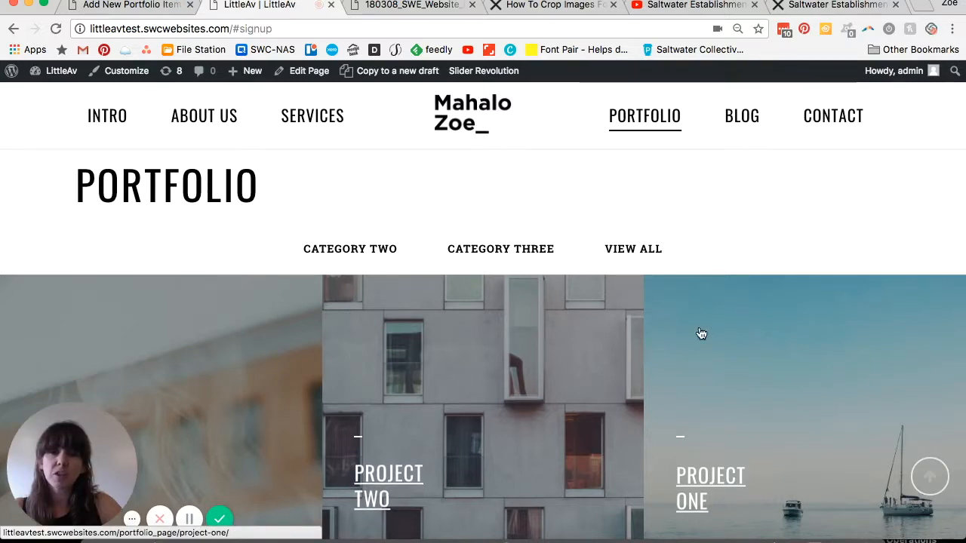
scroll(491, 360, "down", 2)
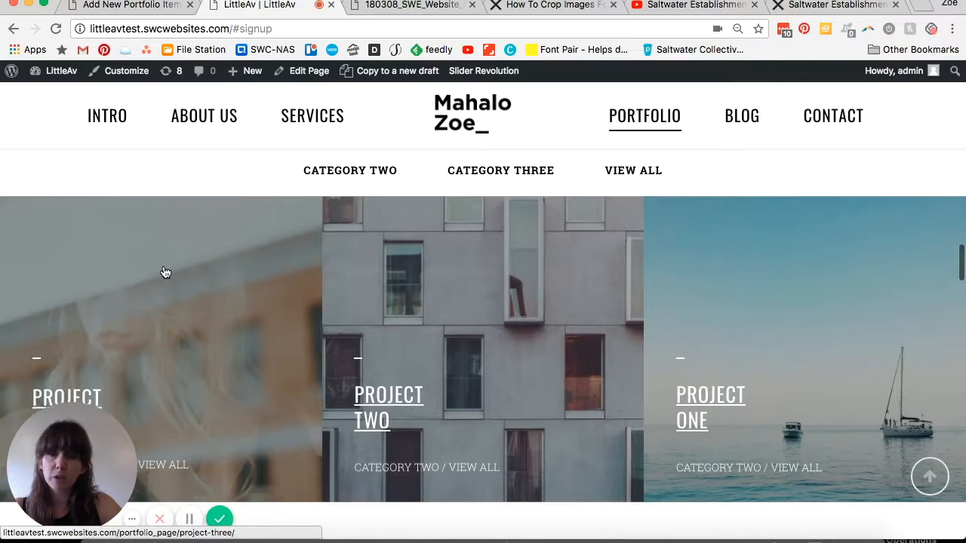
left_click(148, 6)
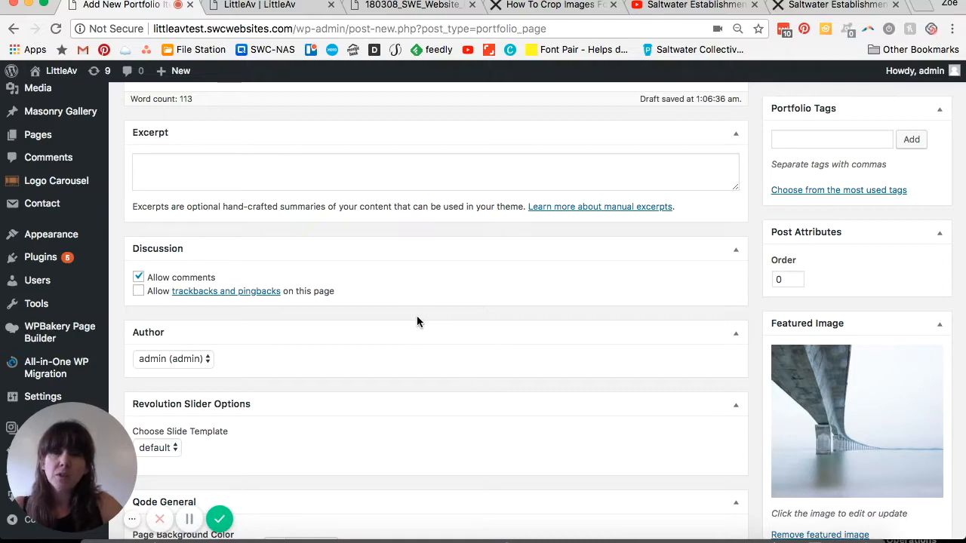
- Open PROJECT THREE on the live portfolio page and go through its slideshow images
left_click(299, 9)
left_click(192, 304)
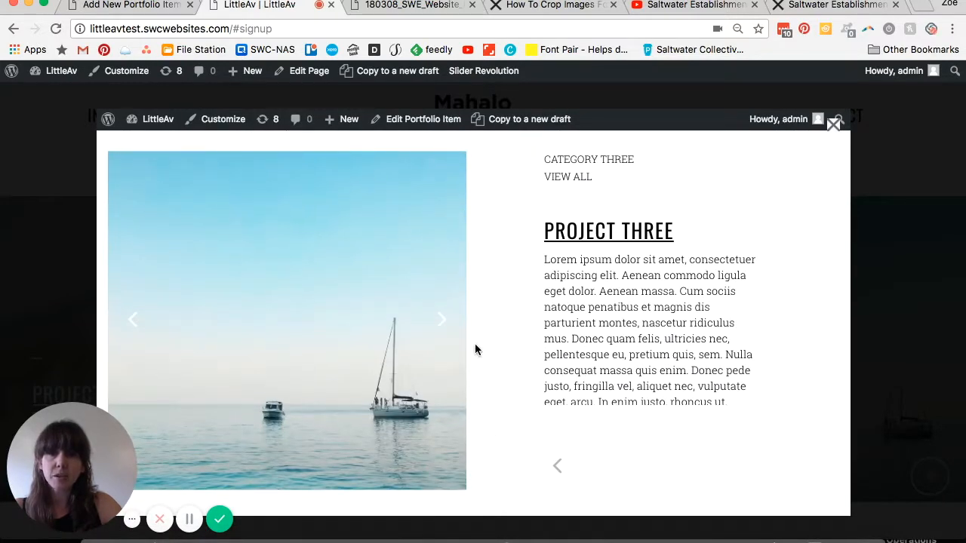
left_click(441, 319)
left_click(437, 319)
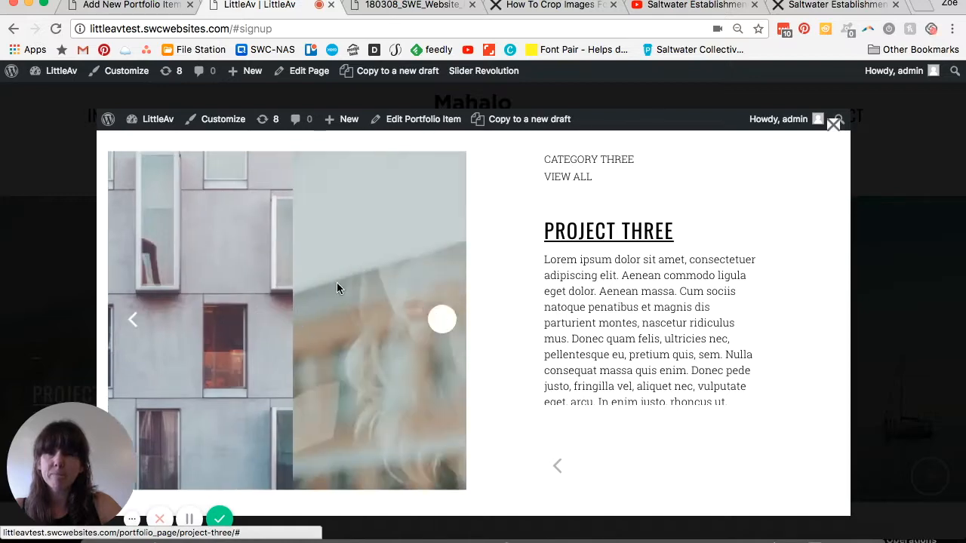
- Back in the new item's editor, add the man-on-rock and dark blue sky photos to the Qode Portfolio Images gallery
left_click(129, 4)
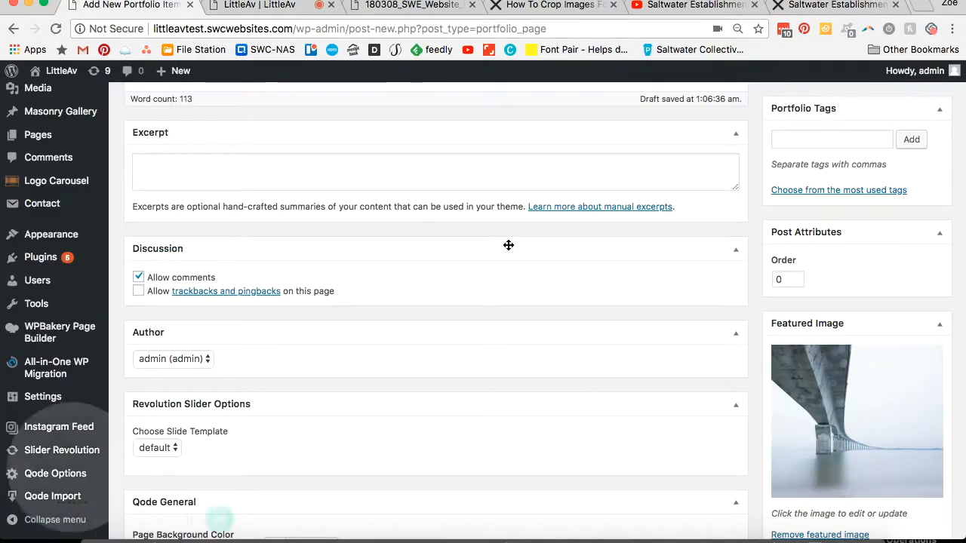
scroll(511, 311, "down", 5)
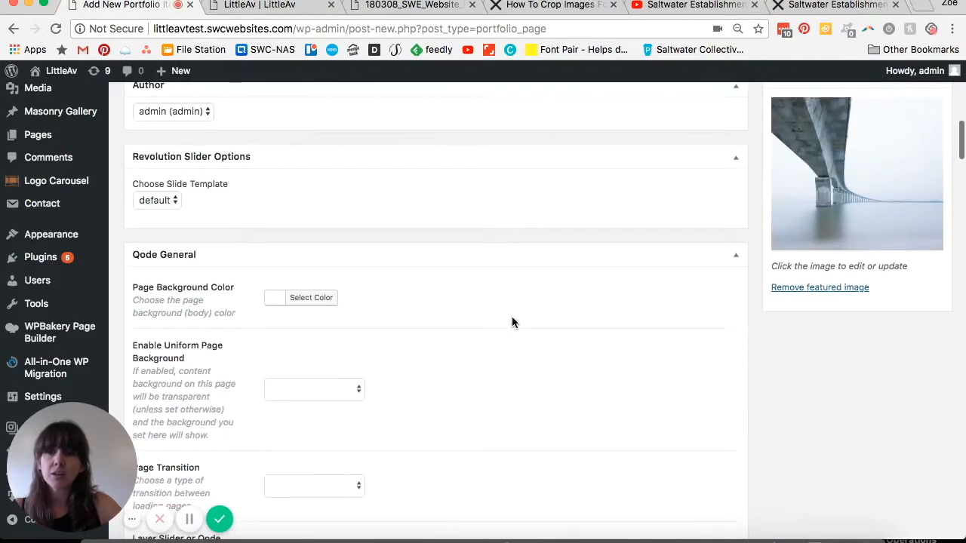
scroll(511, 322, "down", 10)
scroll(513, 325, "down", 8)
scroll(513, 325, "down", 4)
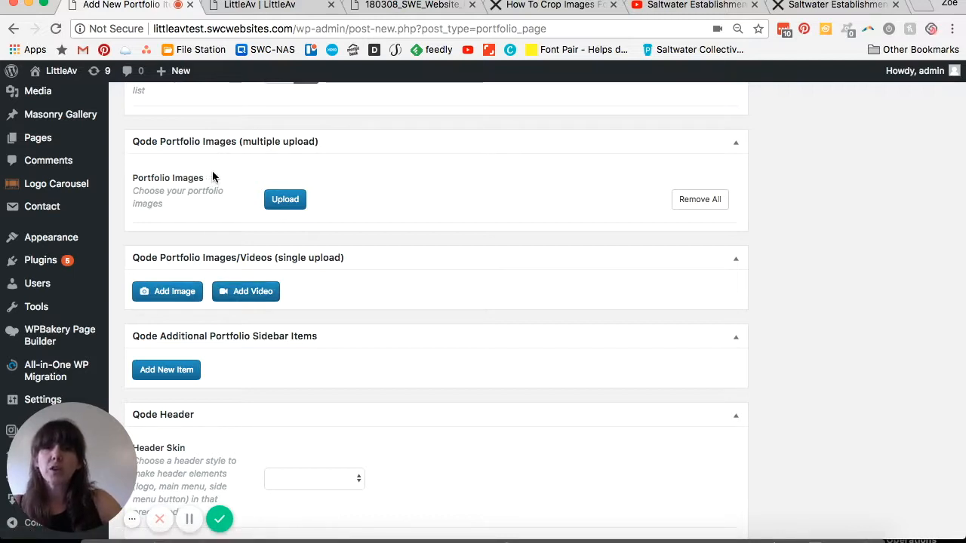
left_click(286, 200)
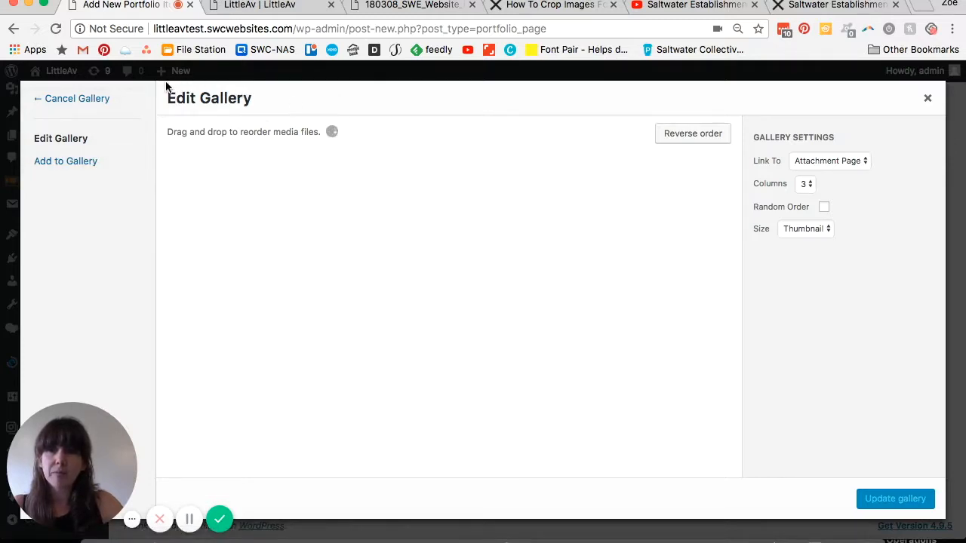
left_click(53, 165)
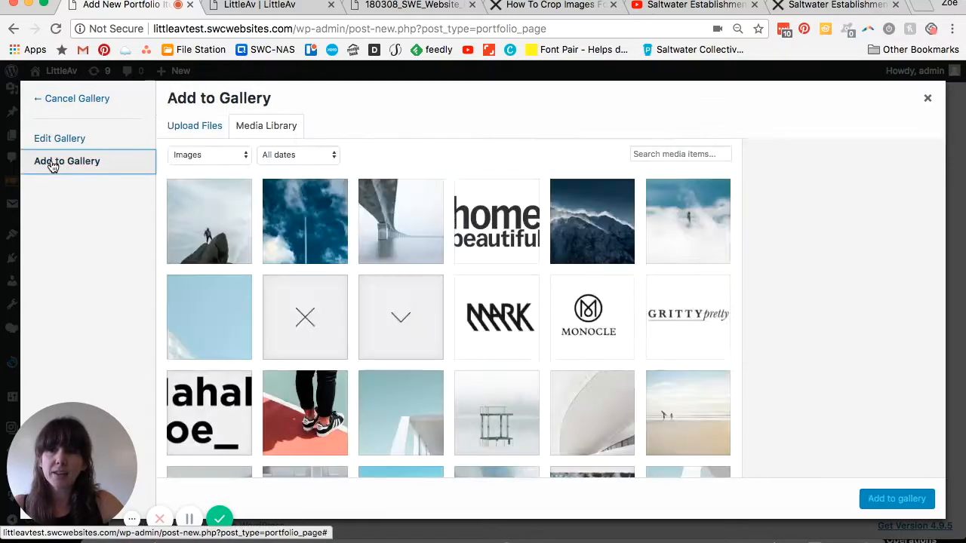
left_click(202, 221)
left_click(315, 214)
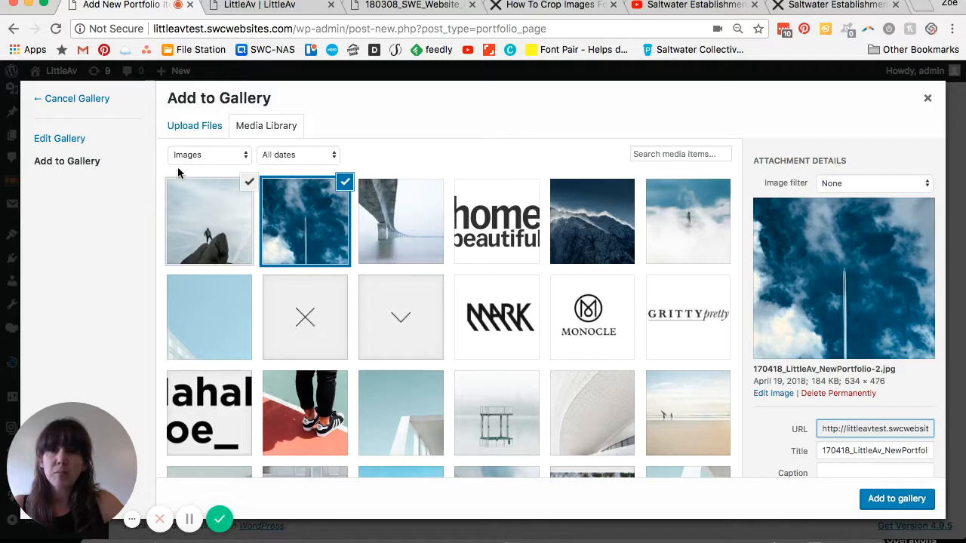
left_click(896, 501)
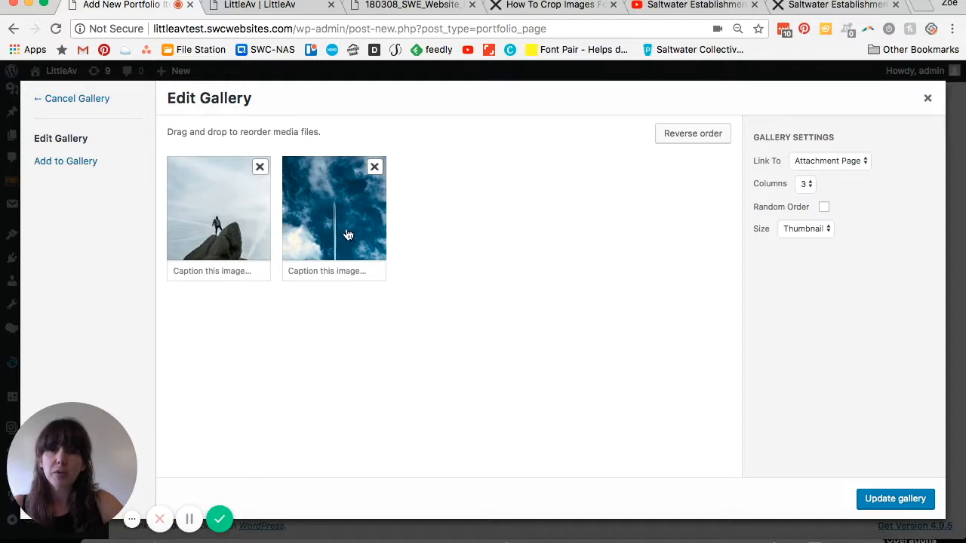
- Add the bridge photo from the media library to the same portfolio image gallery
left_click(78, 163)
left_click(205, 220)
left_click(931, 499)
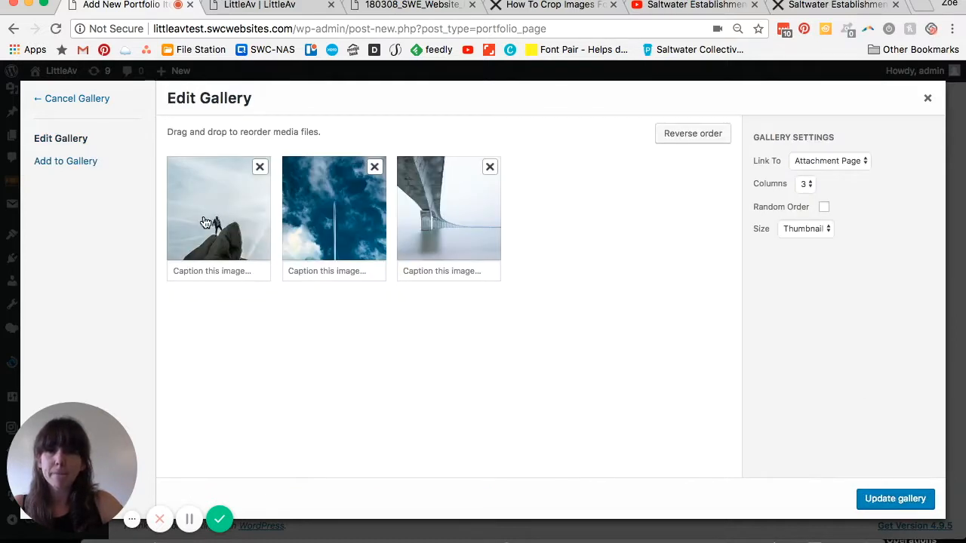
- Reorder the gallery to bridge, dark blue sky, man on rock, and update the gallery
left_click_drag(207, 223, 452, 220)
left_click_drag(363, 224, 277, 186)
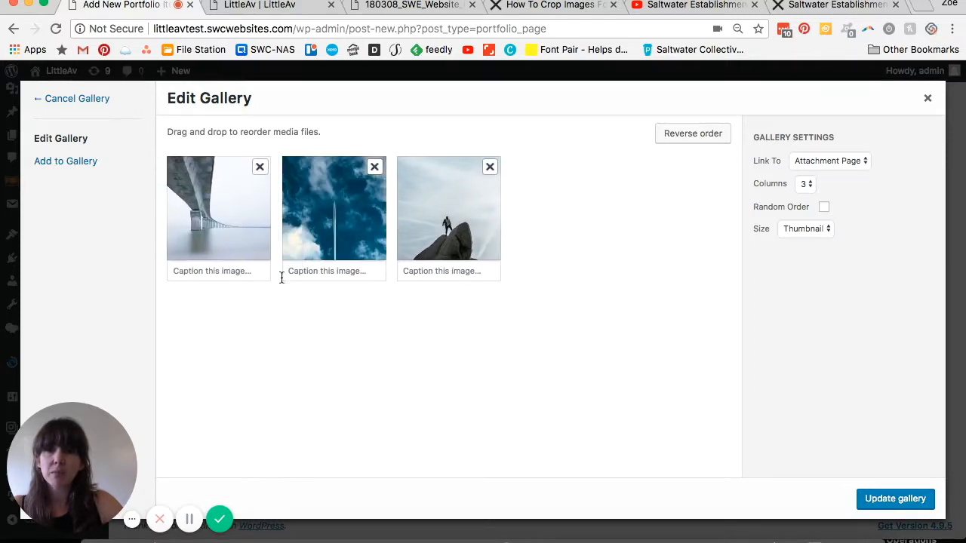
left_click(889, 501)
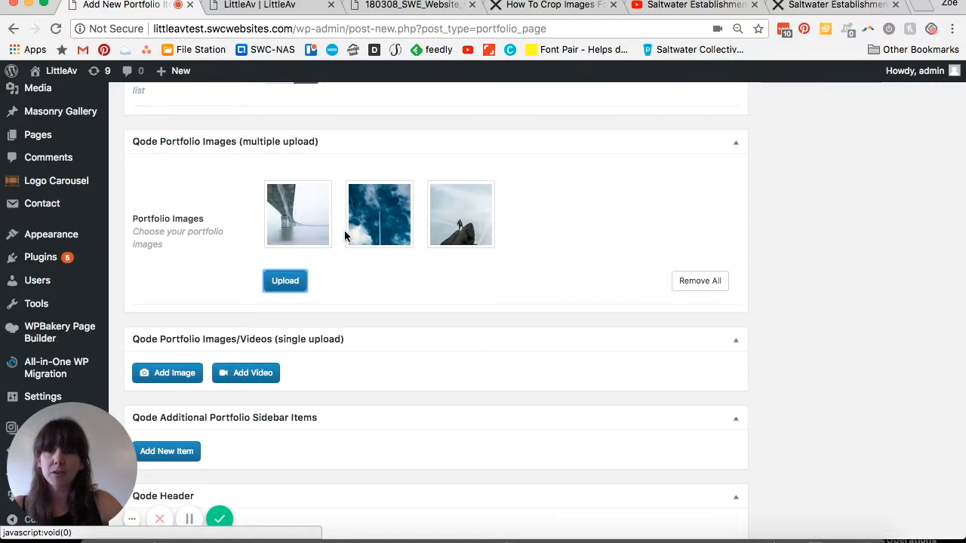
- Add a video entry under Qode Portfolio Images/Videos (single upload) and set its video type to Youtube
scroll(735, 218, "down", 2)
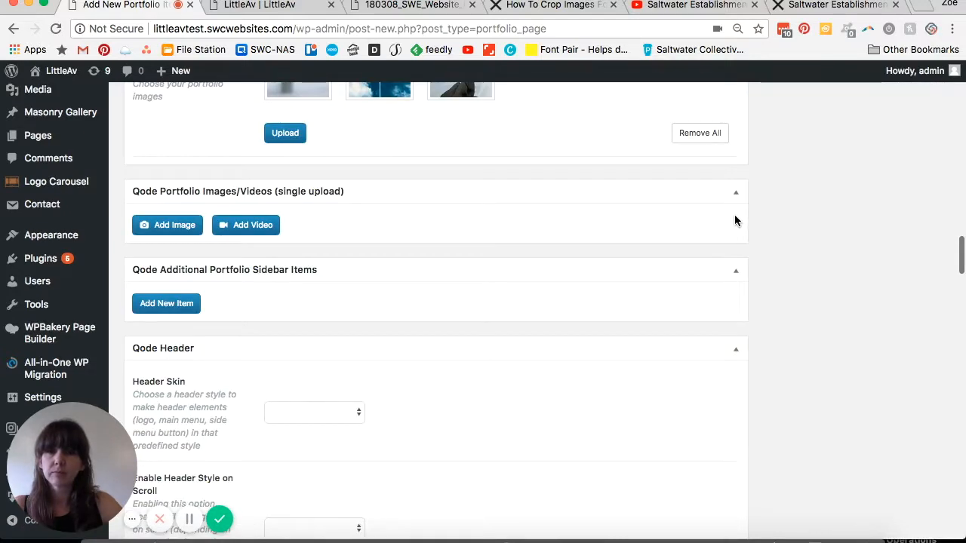
scroll(427, 272, "up", 1)
scroll(427, 272, "up", 1)
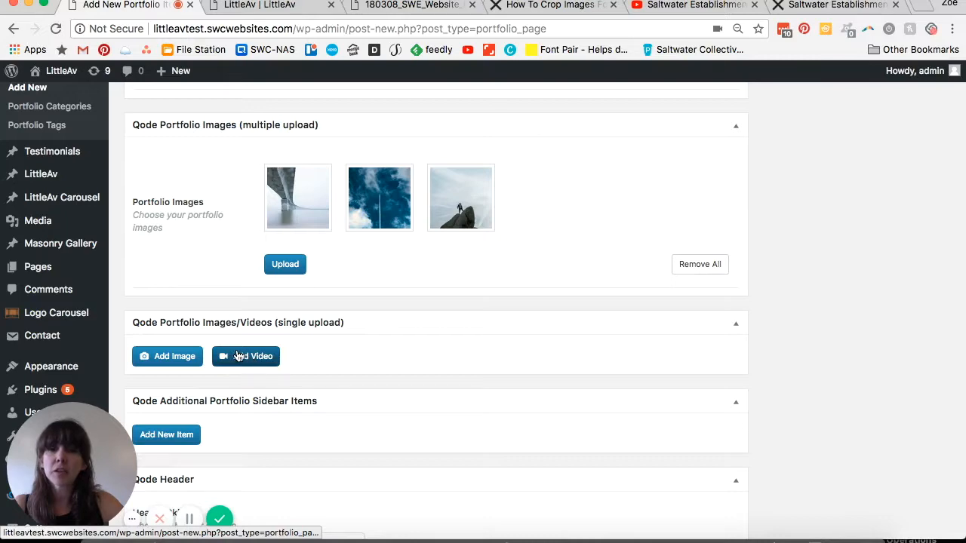
left_click(238, 356)
scroll(444, 349, "down", 3)
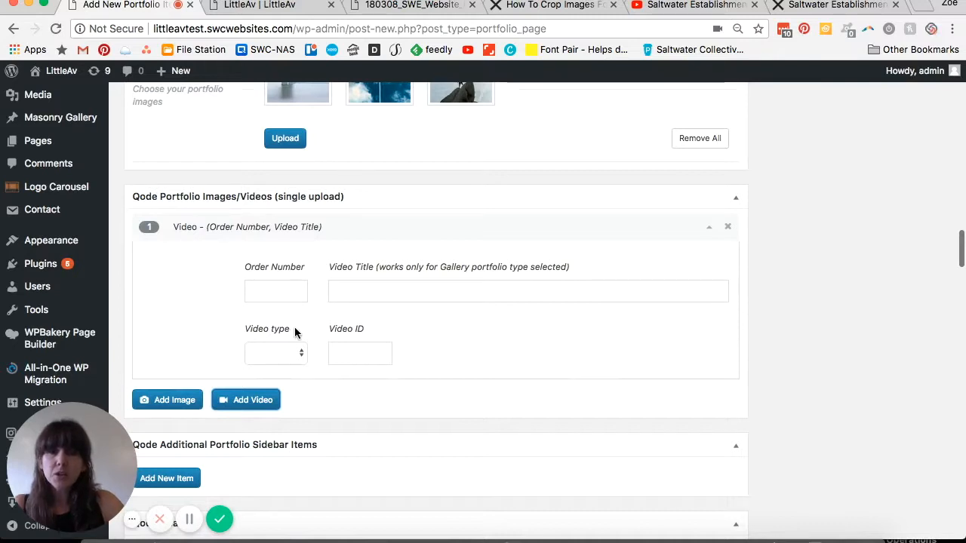
left_click_drag(232, 311, 232, 326)
left_click(228, 315)
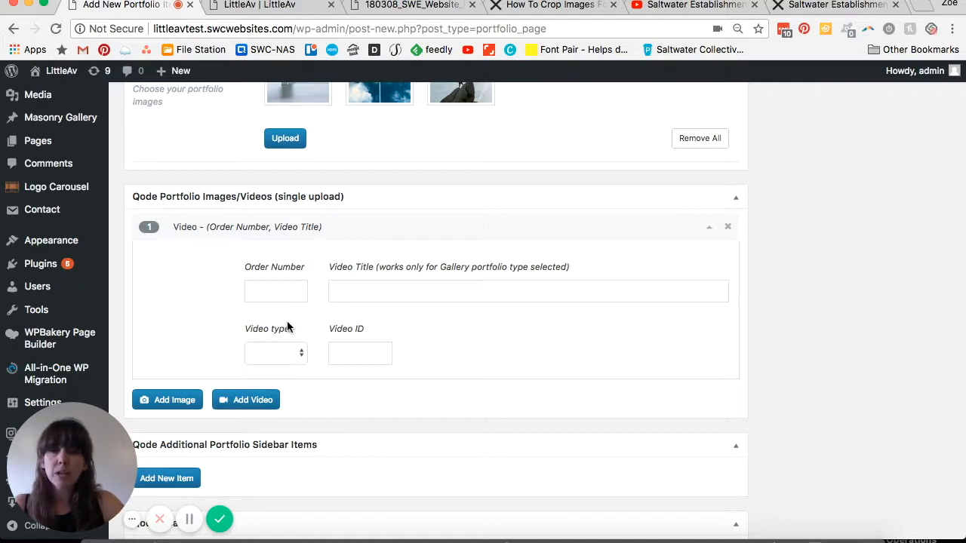
left_click(299, 357)
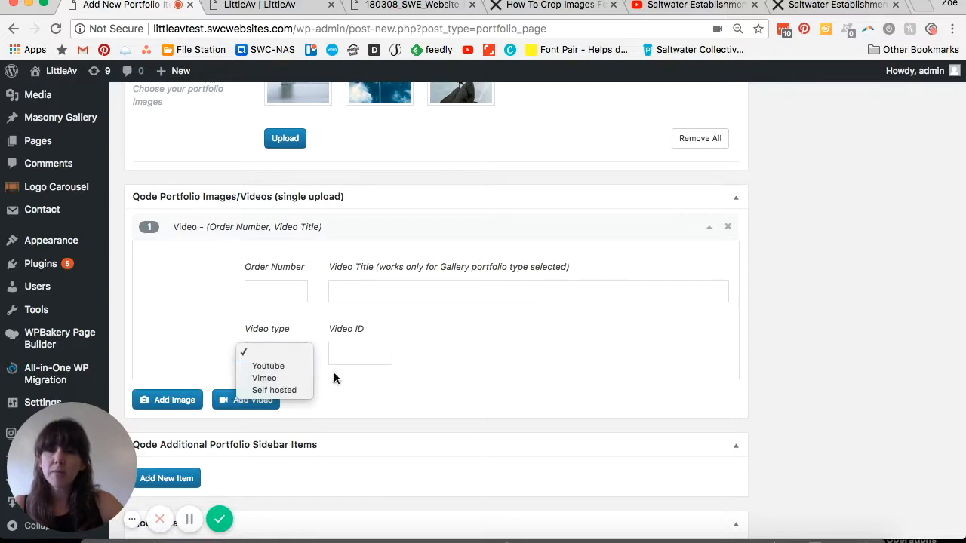
left_click(278, 368)
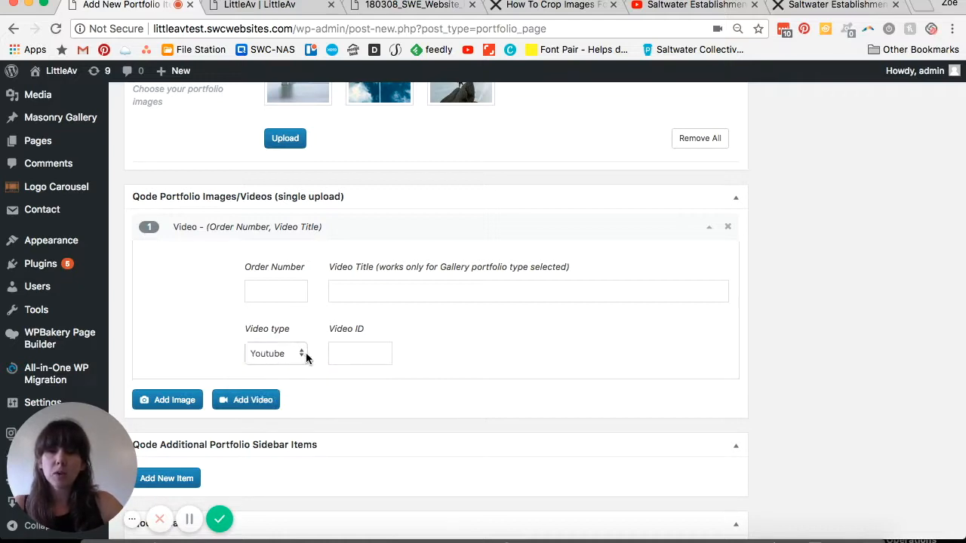
- Switch to the Saltwater Establishment Introduction Video on YouTube, highlight the video ID in its web address, and leave the video paused
left_click(691, 6)
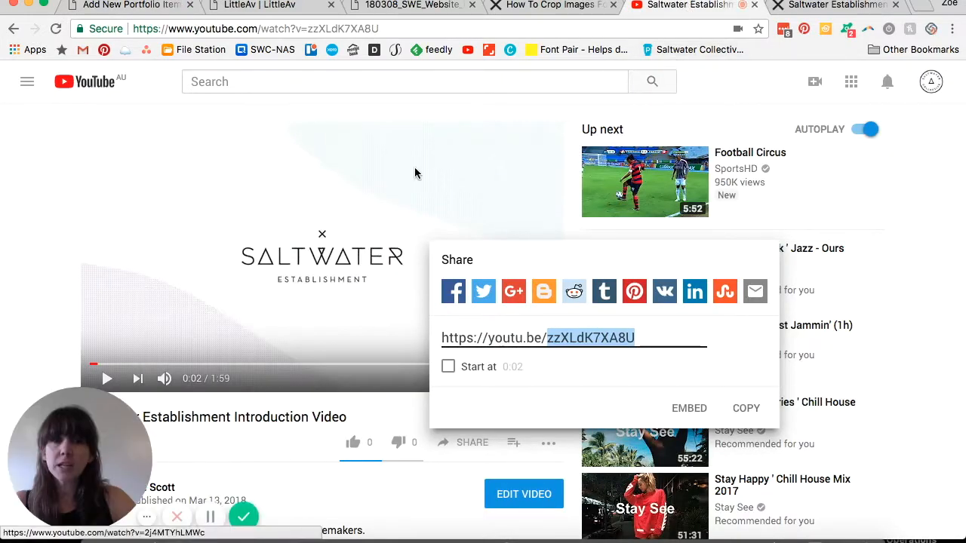
left_click(336, 31)
left_click_drag(378, 30, 313, 29)
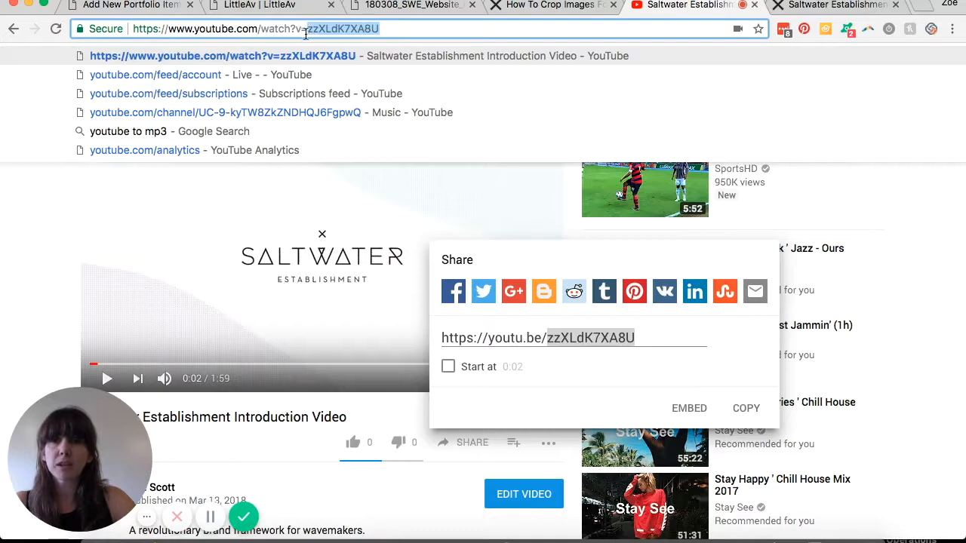
left_click_drag(307, 28, 304, 28)
left_click(541, 218)
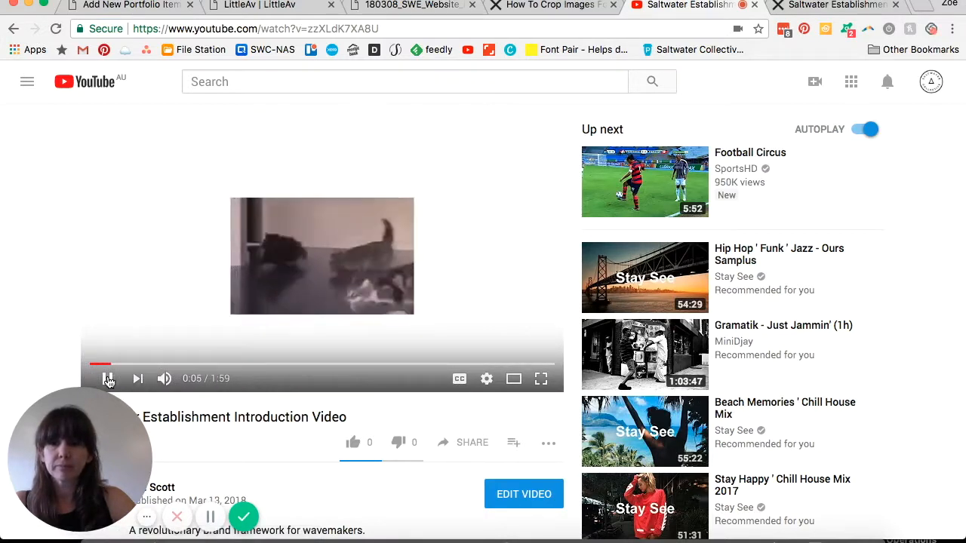
left_click(263, 240)
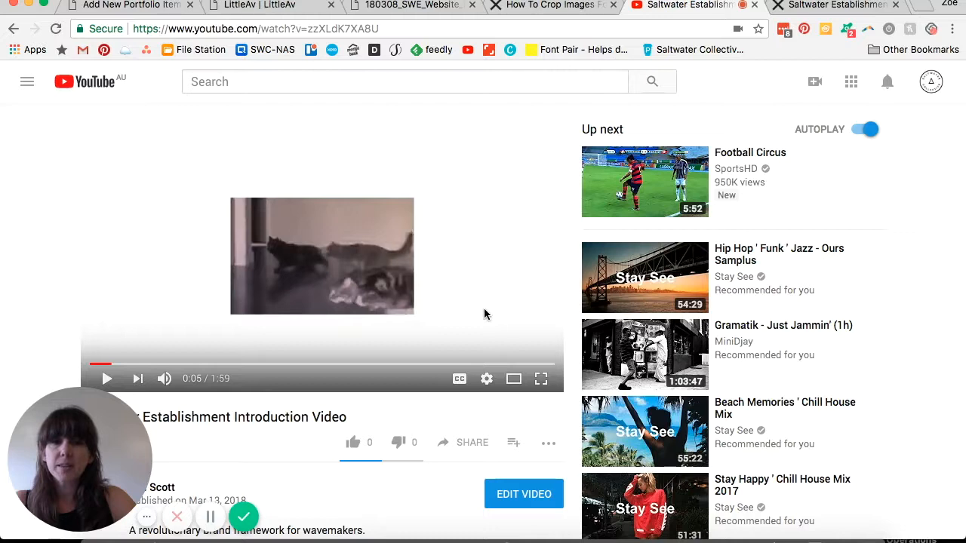
- Open the YouTube video's share link and select only the video ID zzXLdK7XA8U in it
left_click(461, 451)
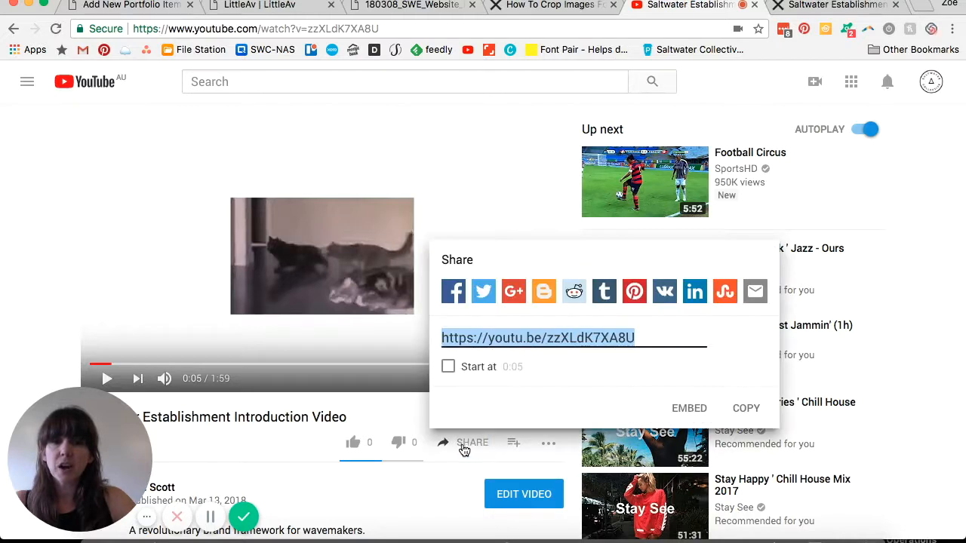
left_click(595, 338)
left_click_drag(634, 337, 545, 338)
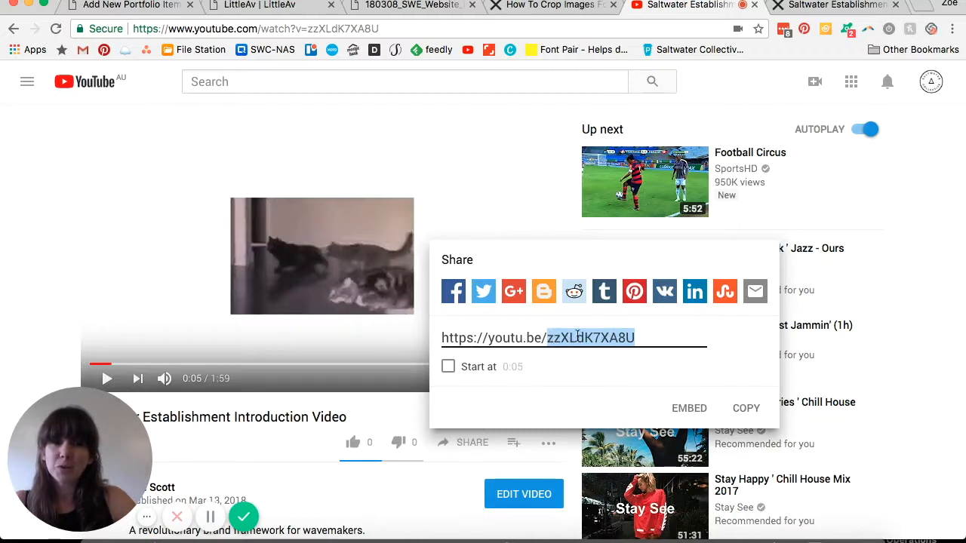
- Copy the selected video ID zzXLdK7XA8U and paste it as the Video ID of the portfolio item's Youtube entry in WordPress
right_click(577, 336)
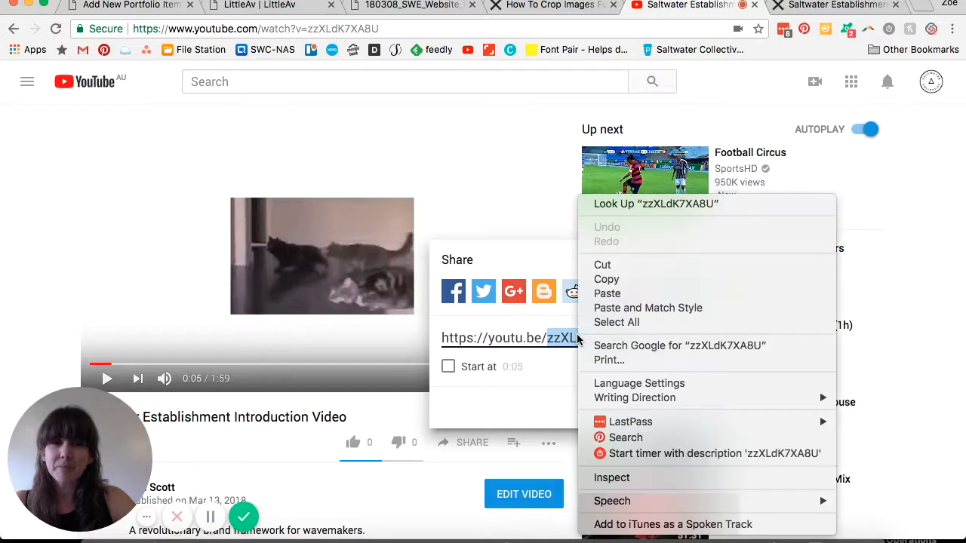
left_click(608, 278)
left_click(120, 5)
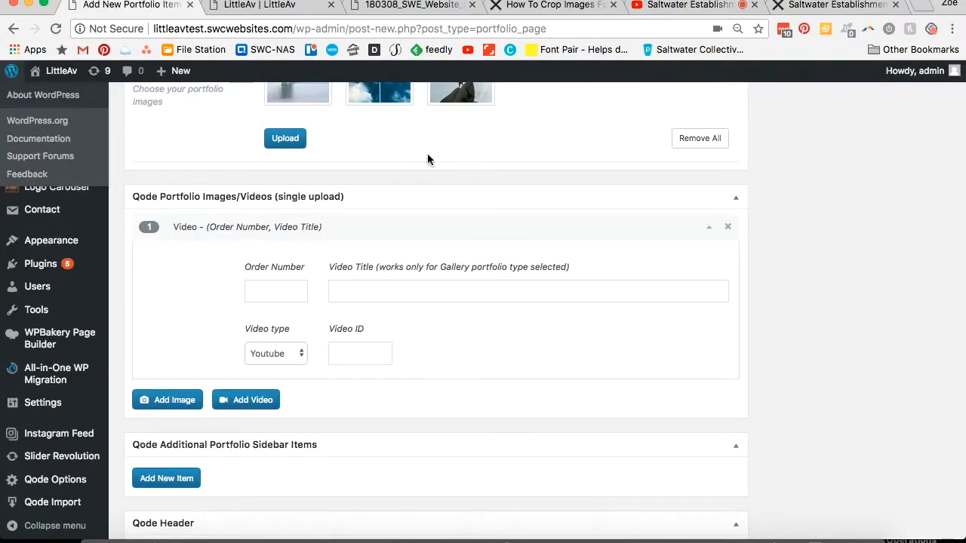
right_click(349, 349)
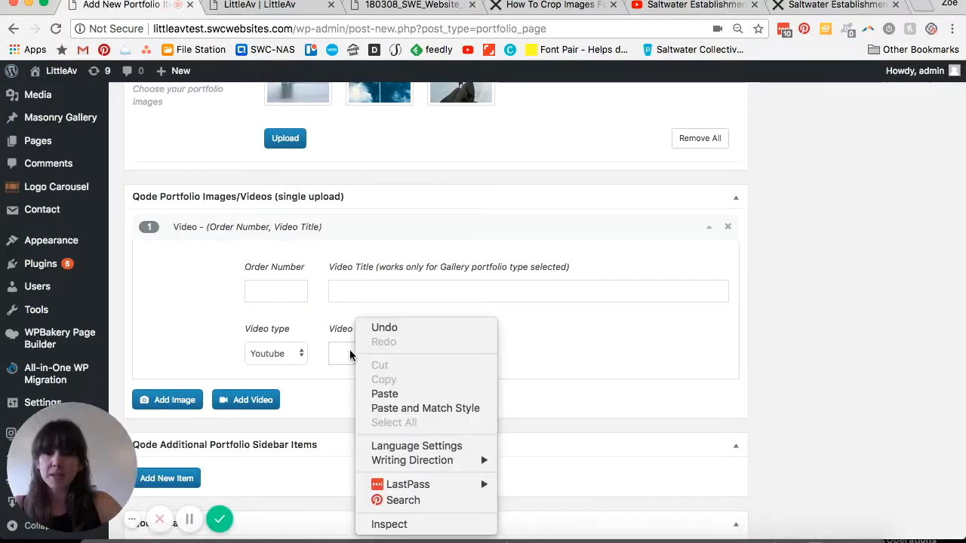
left_click(395, 394)
left_click(490, 378)
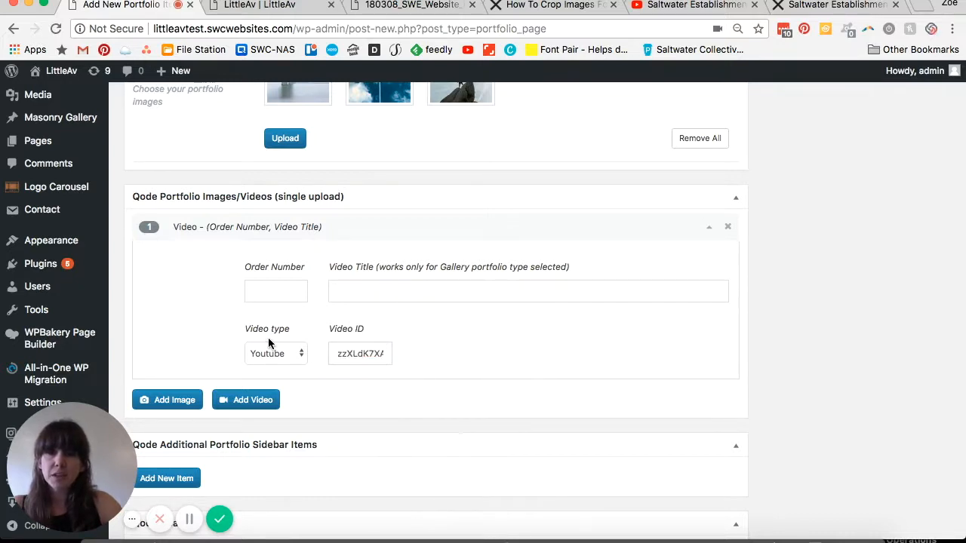
- Review the NEW PORTFOLIO 4 item's title, text, categories, featured image, gallery images and video entry
scroll(362, 328, "up", 5)
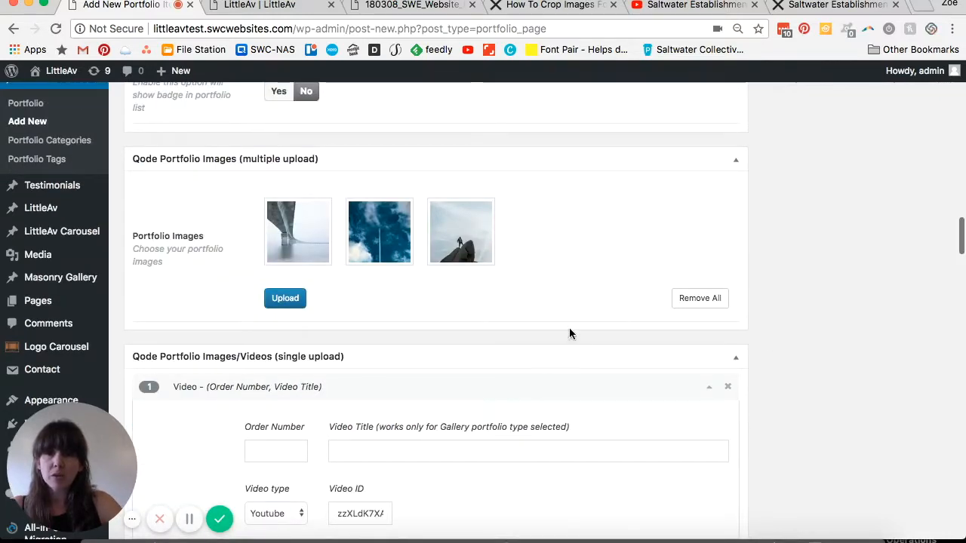
scroll(507, 305, "up", 12)
scroll(509, 313, "up", 20)
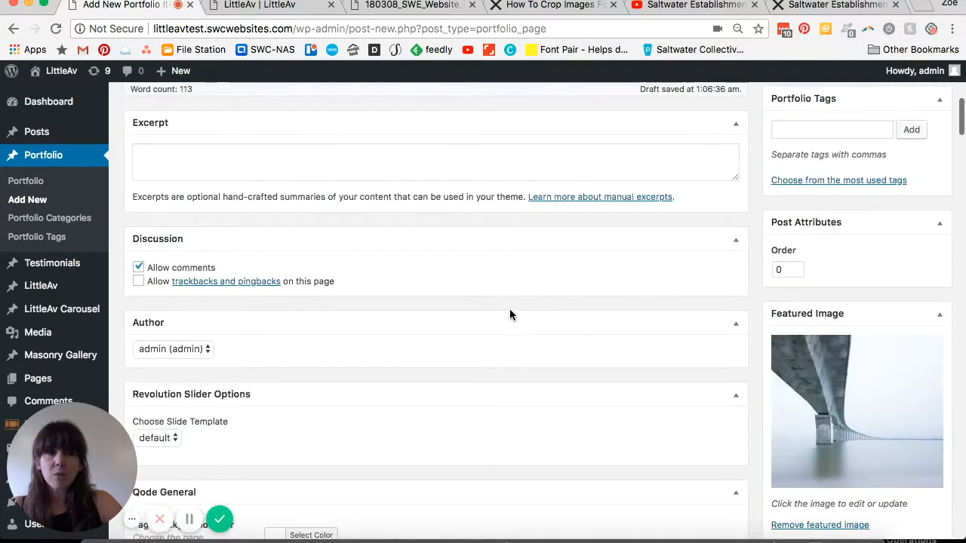
scroll(509, 314, "up", 10)
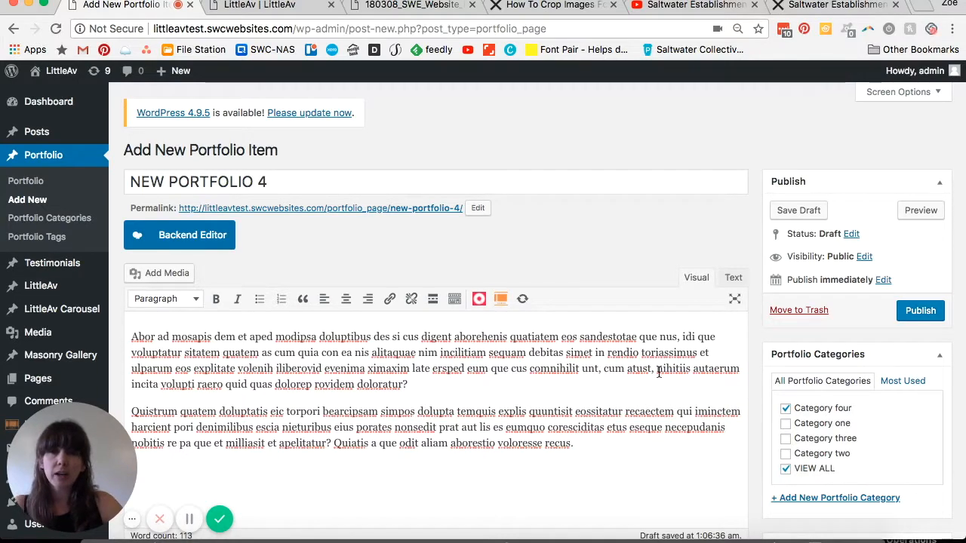
scroll(658, 371, "down", 4)
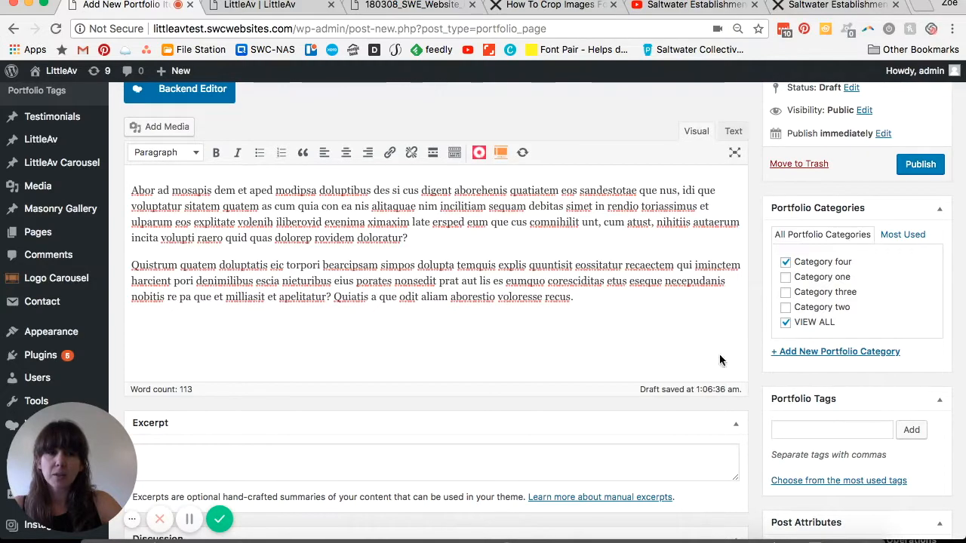
scroll(597, 371, "down", 10)
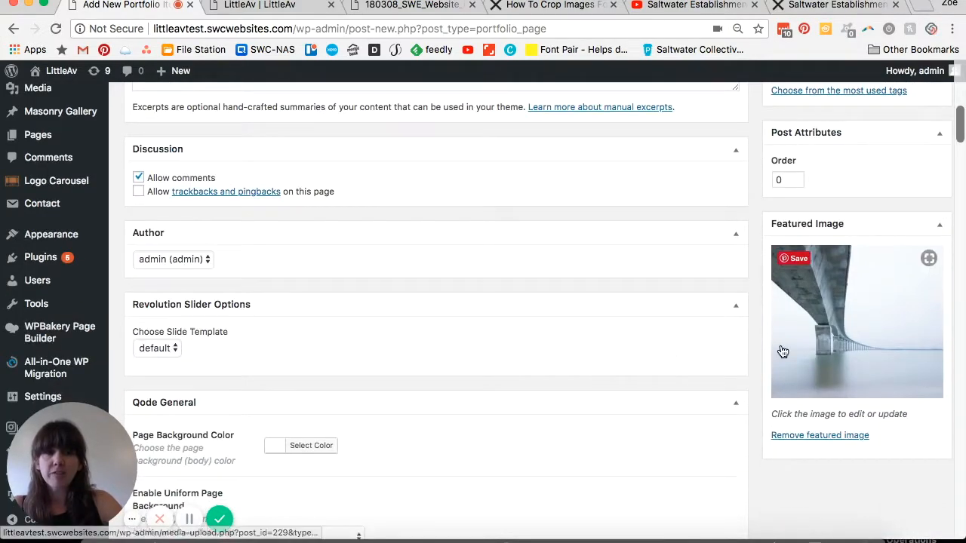
scroll(457, 351, "down", 20)
scroll(457, 352, "down", 16)
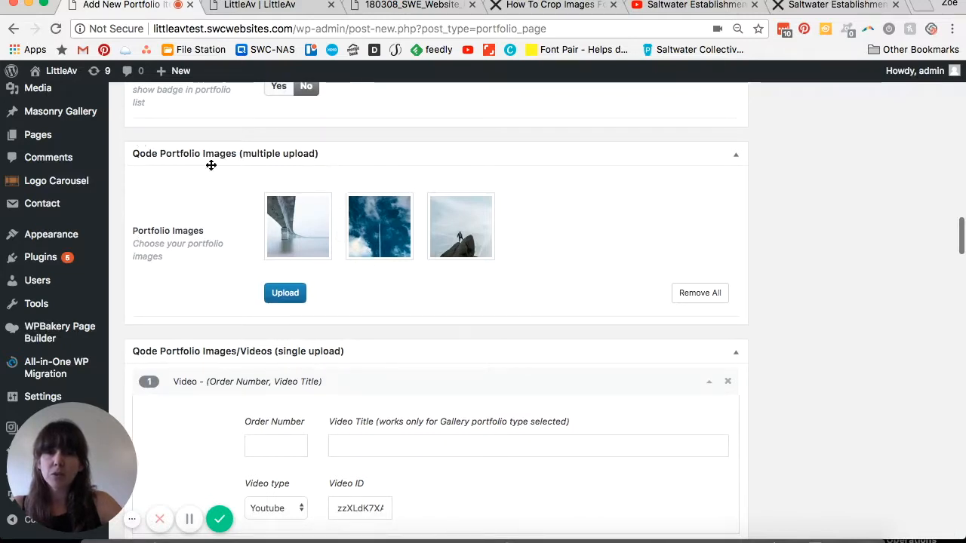
scroll(525, 254, "down", 4)
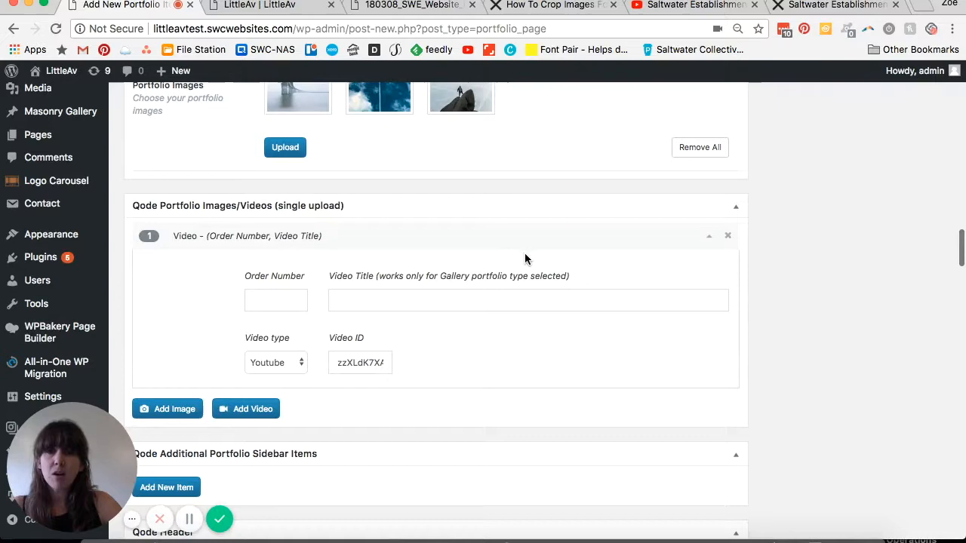
- Publish the NEW PORTFOLIO 4 portfolio item
scroll(694, 373, "up", 20)
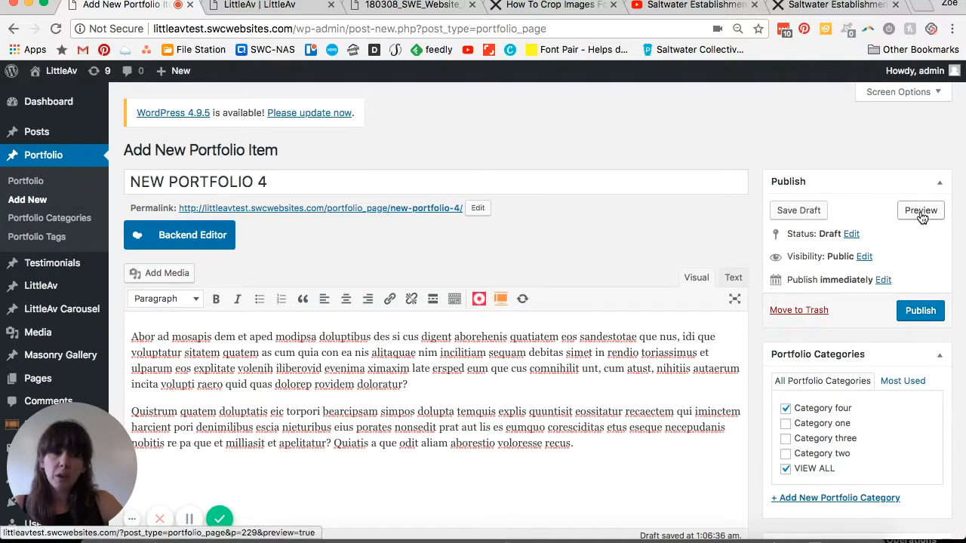
left_click(917, 313)
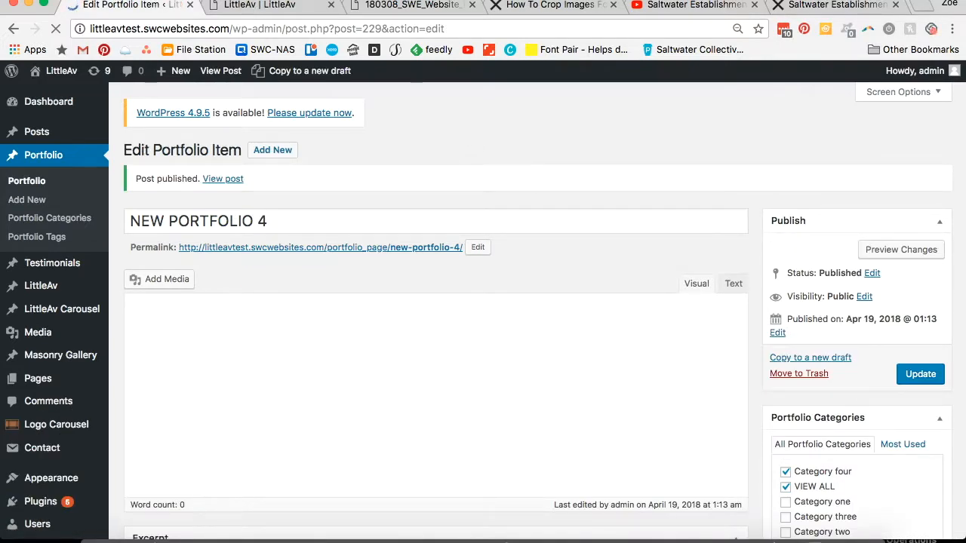
- Switch to the live LittleAv page, close the open project and reload the page to check the portfolio grid
left_click(253, 6)
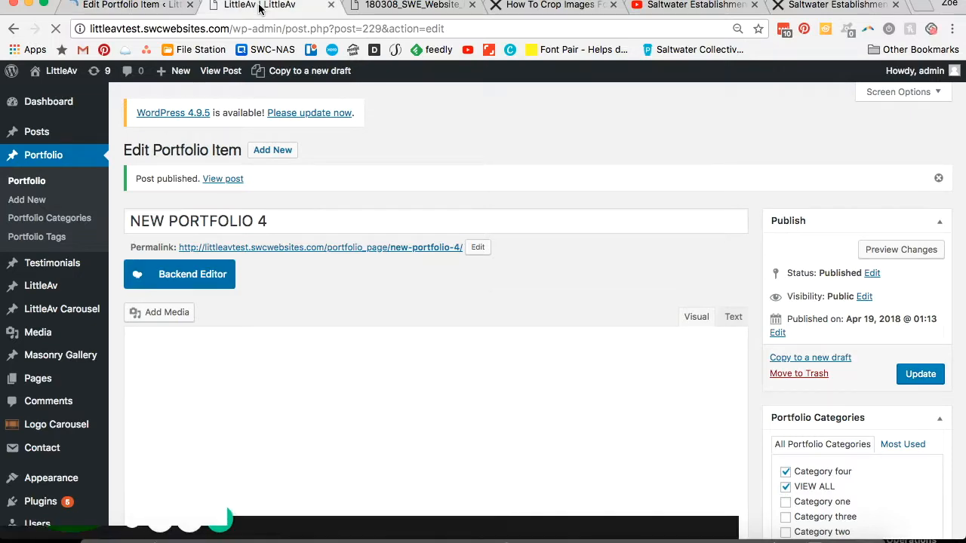
left_click(837, 123)
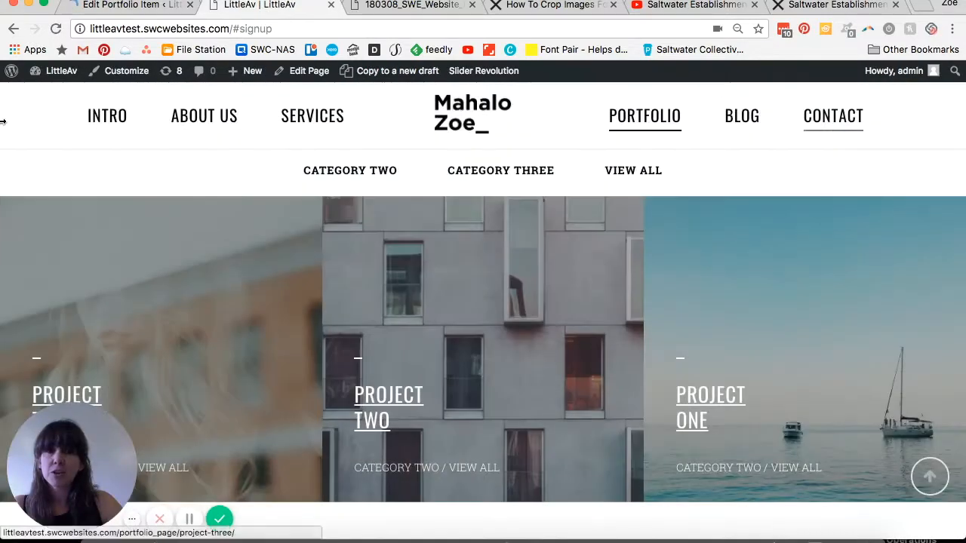
left_click(55, 29)
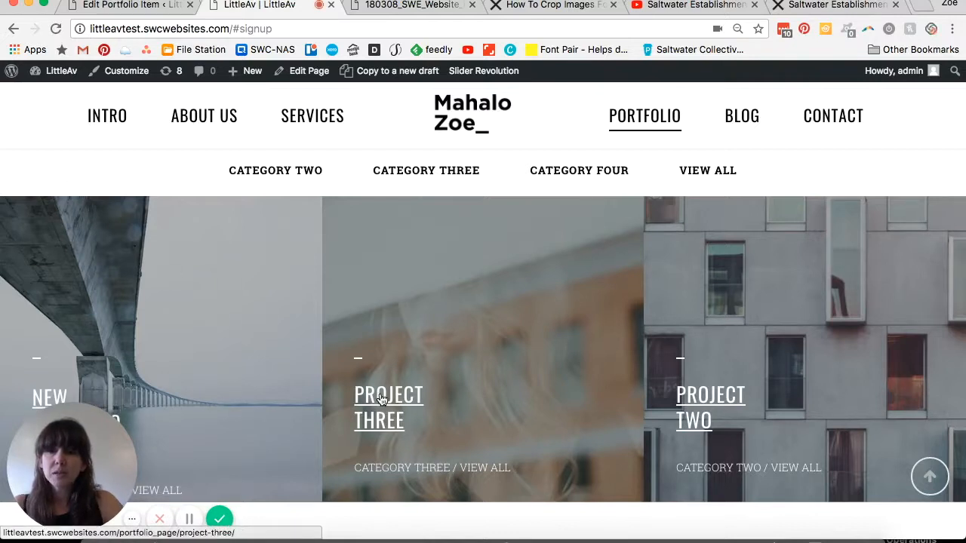
scroll(176, 321, "down", 3)
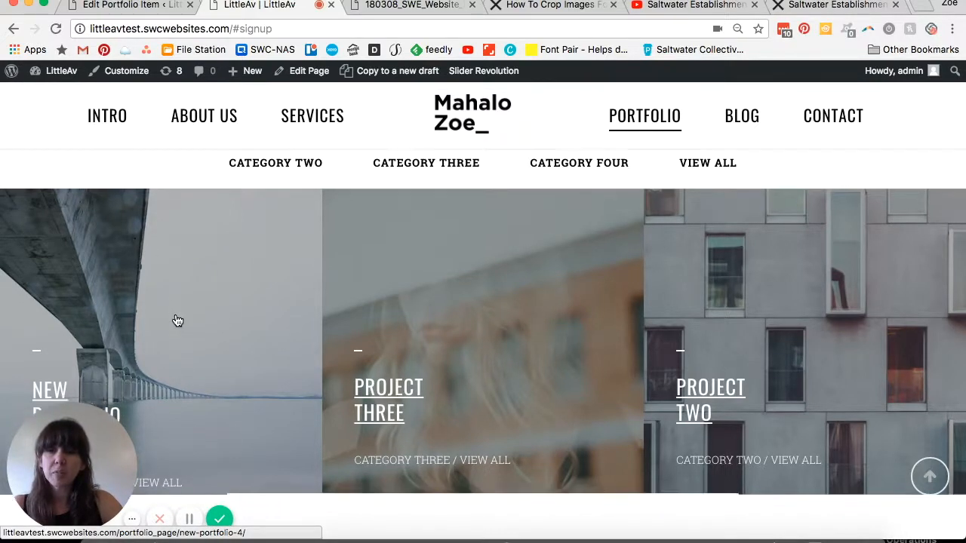
scroll(173, 295, "up", 2)
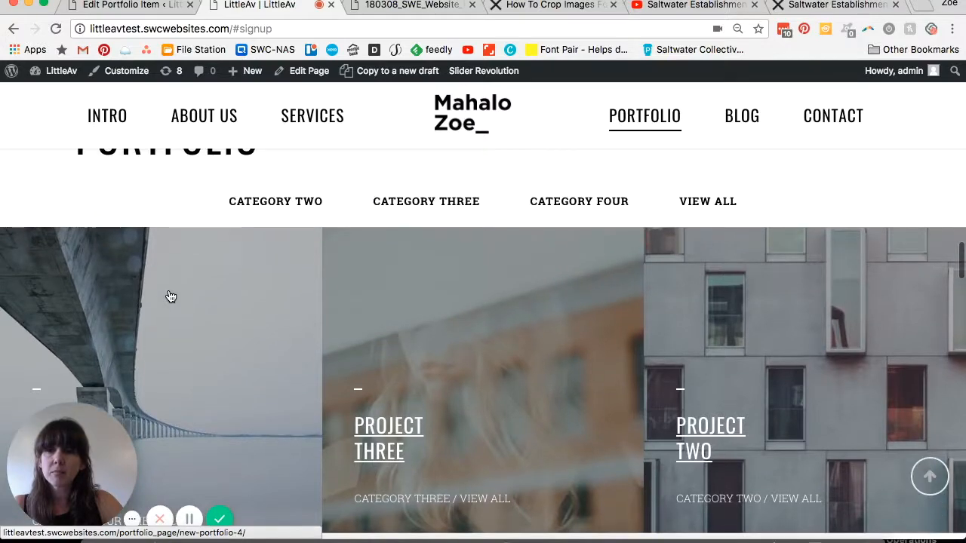
- Open the new bridge-image portfolio item, read through its text and browse its gallery as far as the video
left_click(170, 296)
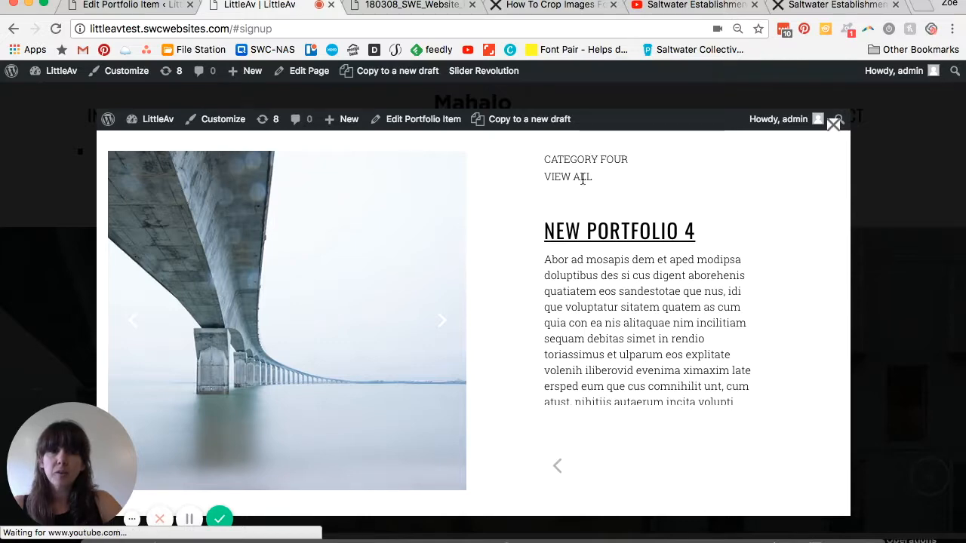
scroll(619, 289, "down", 5)
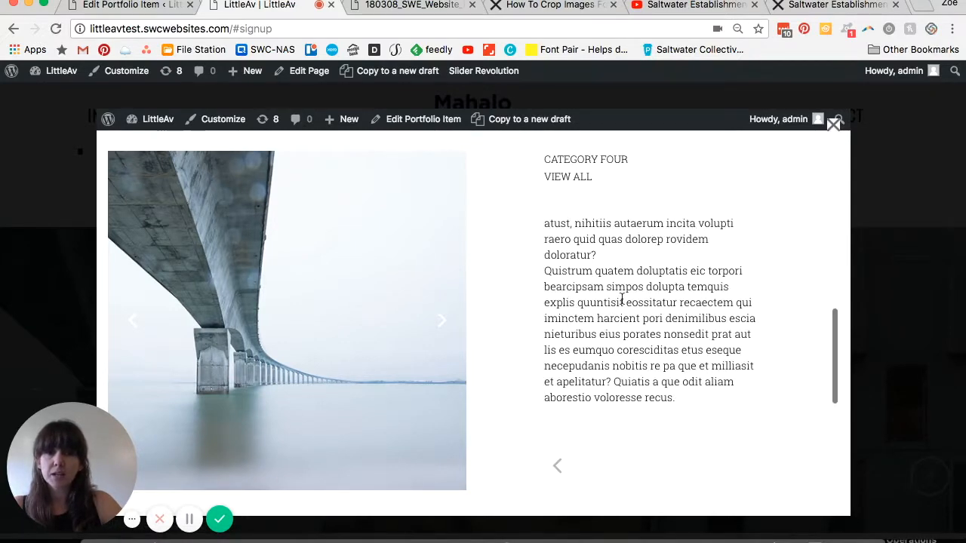
left_click(441, 318)
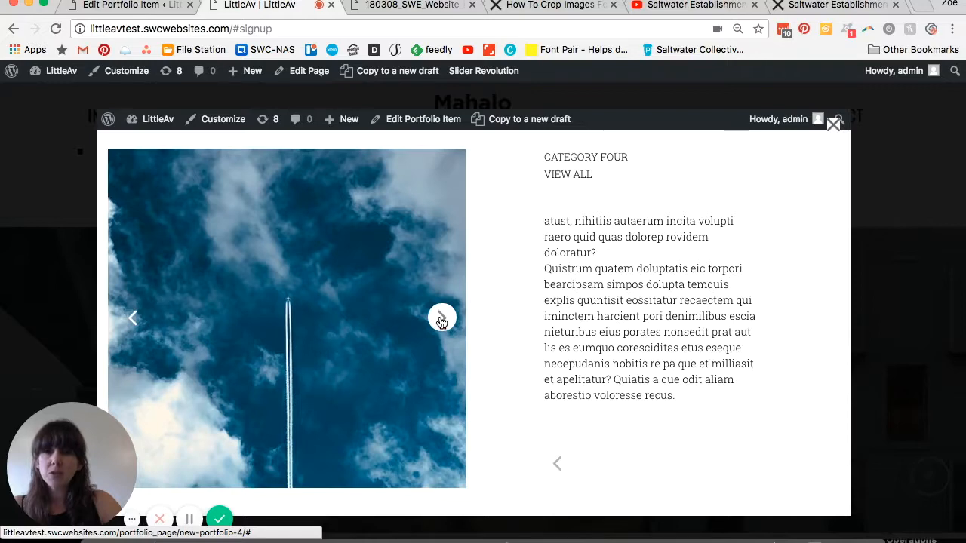
left_click(442, 318)
left_click(441, 320)
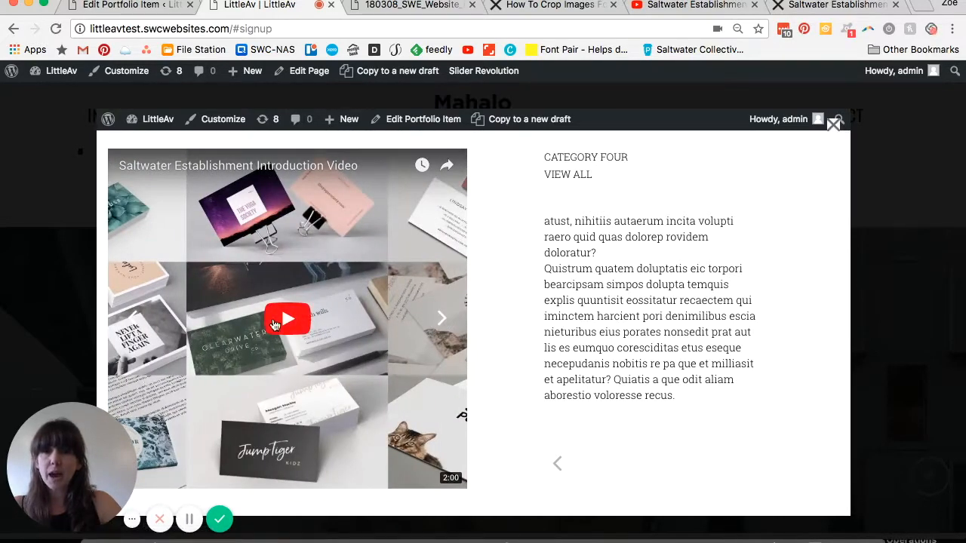
- Play the embedded Saltwater Establishment Introduction Video briefly, pause it, and close the portfolio item to return to the grid
left_click(294, 321)
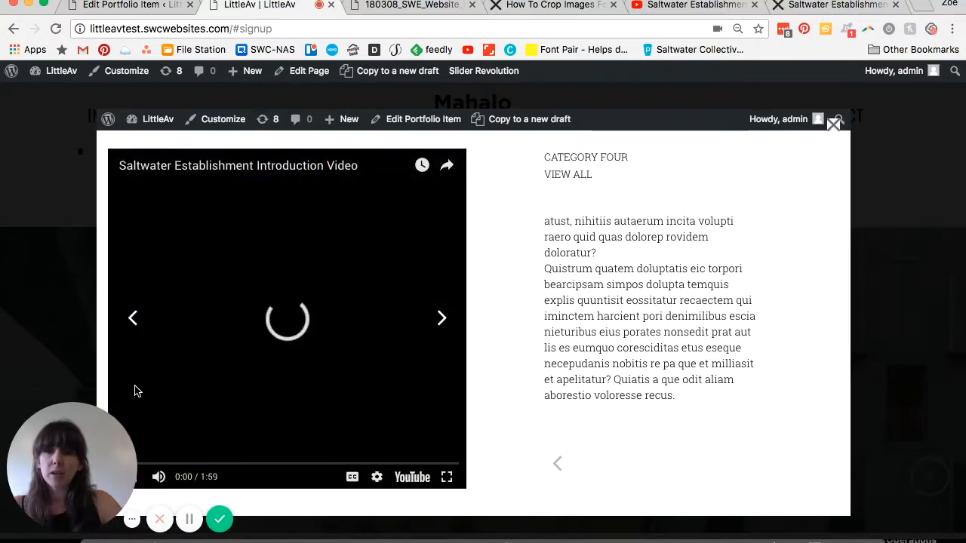
left_click(139, 484)
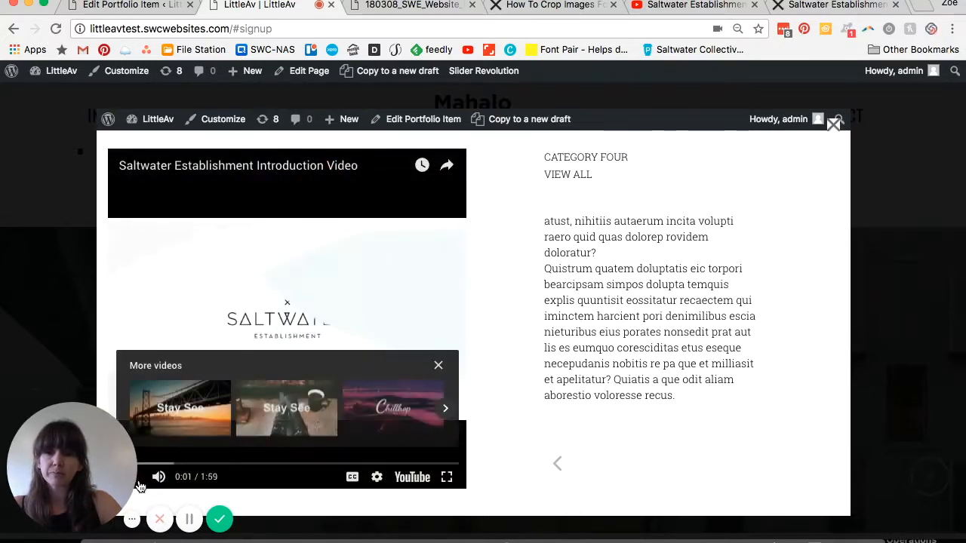
left_click(835, 126)
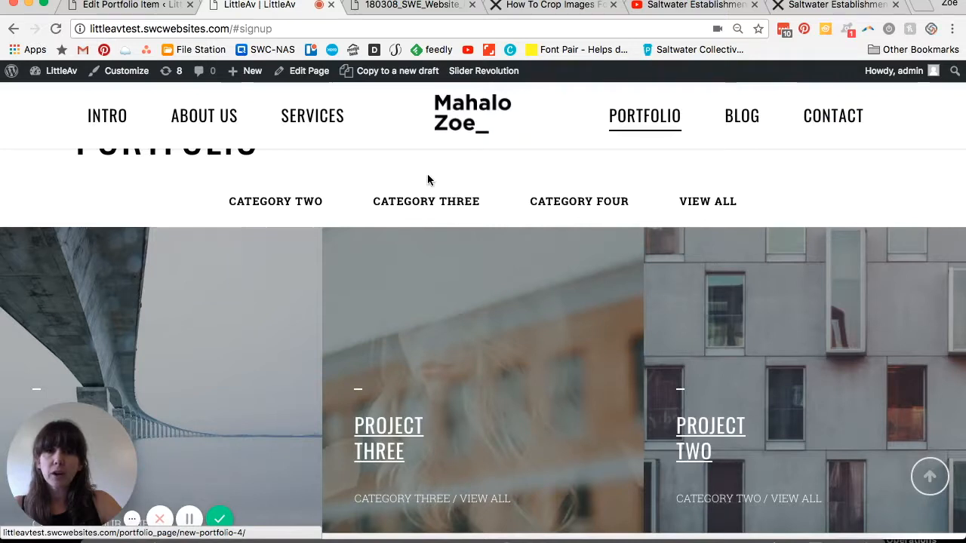
scroll(427, 182, "up", 1)
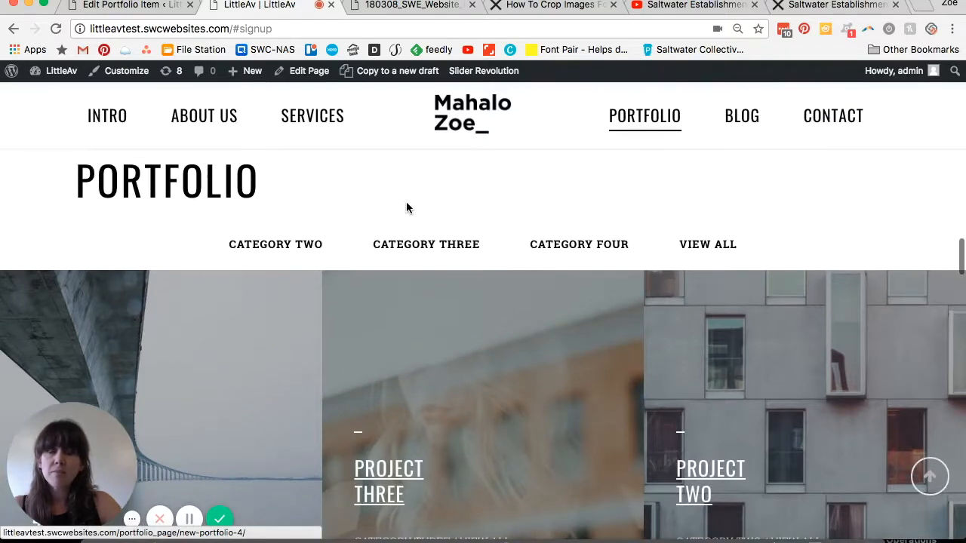